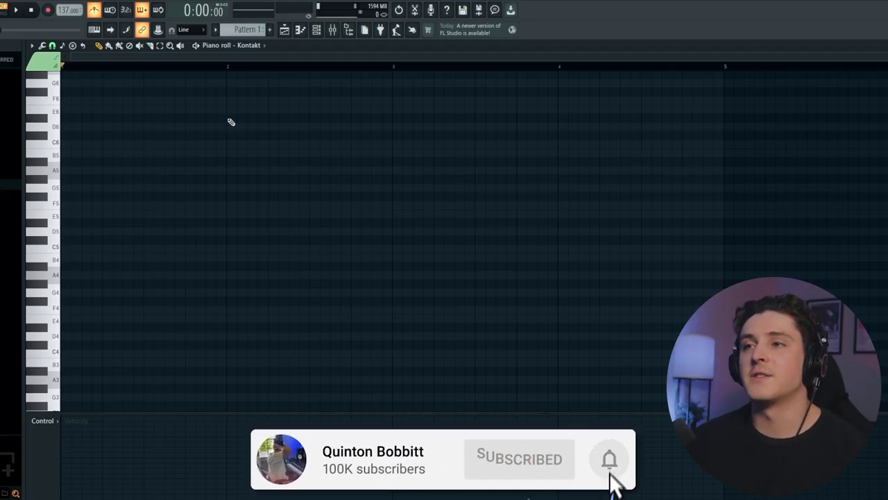
# Step: Open the Kontakt channel's instrument window, examine the loaded Electric Sunburst Deluxe guitar and its sound preset, and close the window
pyautogui.click(317, 30)
pyautogui.click(164, 116)
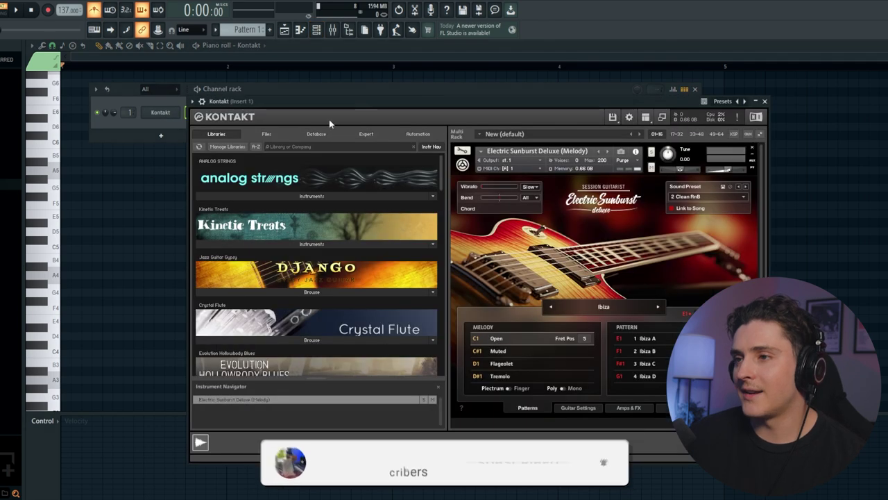
pyautogui.moveTo(369, 109); pyautogui.dragTo(351, 79)
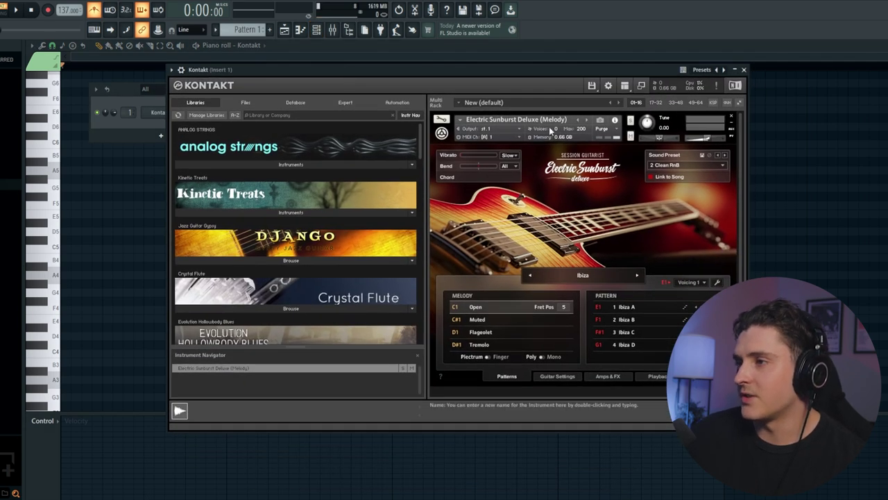
pyautogui.moveTo(590, 70); pyautogui.dragTo(598, 65)
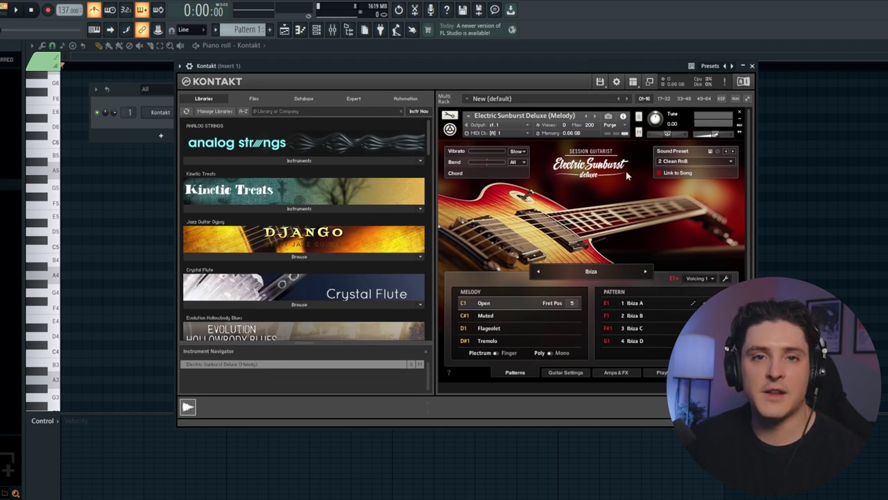
pyautogui.moveTo(576, 61); pyautogui.dragTo(571, 69)
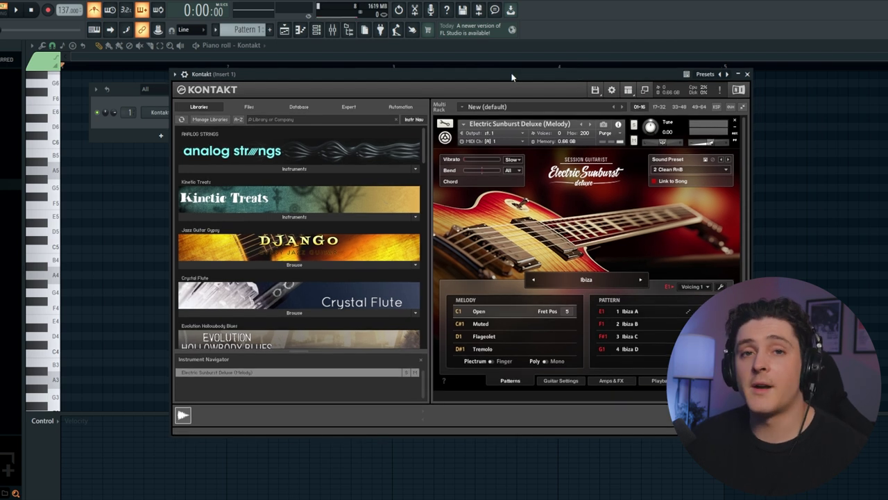
pyautogui.click(748, 74)
# Step: Check the root note and scale selected for scale highlighting in Kontakt's piano roll
pyautogui.rightClick(165, 114)
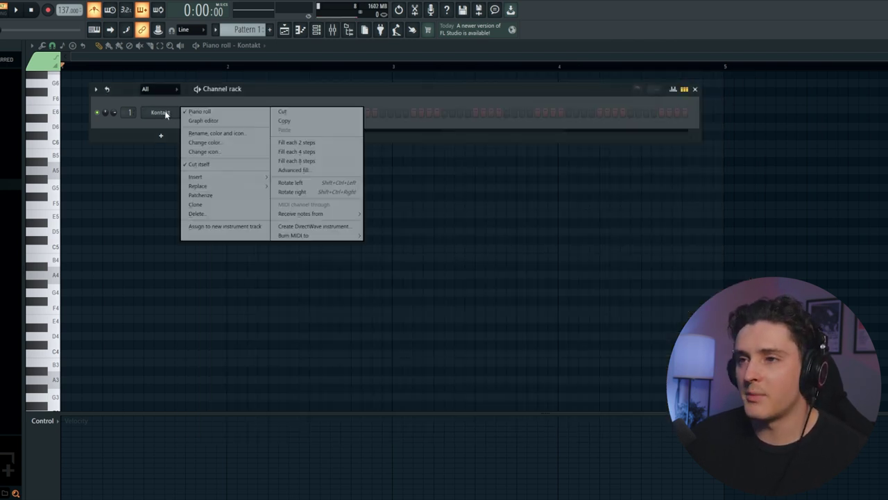
pyautogui.click(115, 60)
pyautogui.click(62, 45)
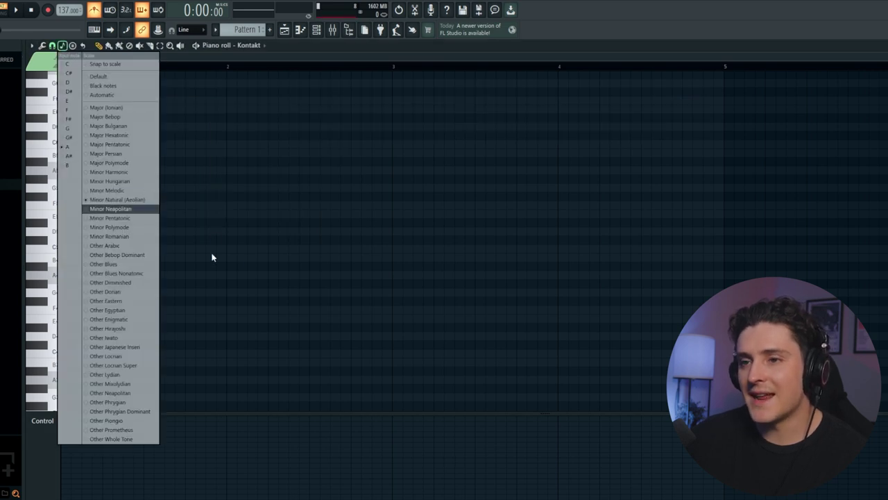
pyautogui.click(373, 237)
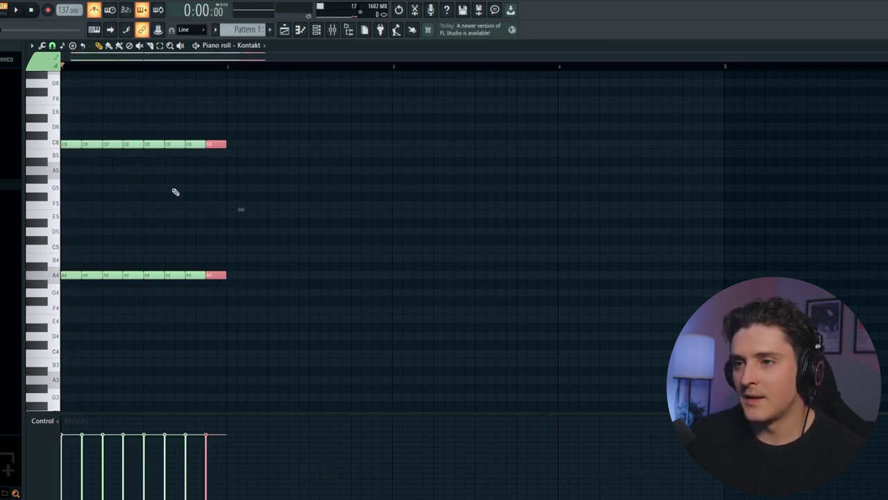
# Step: Raise the last two upper notes of bar 1 to D6 and play back the pattern
pyautogui.hotkey('shift', 'Up')
pyautogui.hotkey('shift', 'Up')
pyautogui.press('space')
pyautogui.keyDown('ctrl'); pyautogui.click(292, 240); pyautogui.keyUp('ctrl')
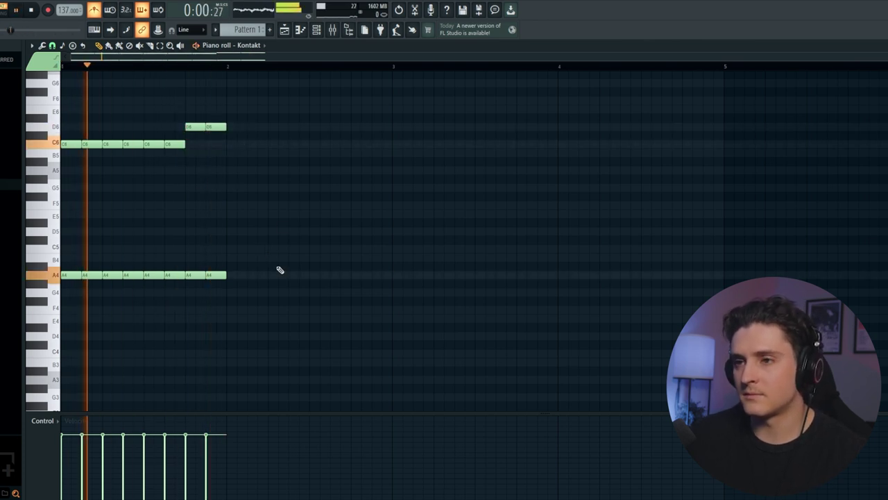
pyautogui.press('space')
# Step: Duplicate bar 1 into bar 2, set the copy's lower notes to G4 and its upper notes to B5 and C6, and play it
pyautogui.keyDown('ctrl'); pyautogui.moveTo(297, 330); pyautogui.dragTo(22, 93); pyautogui.keyUp('ctrl')
pyautogui.keyDown('shift'); pyautogui.moveTo(64, 276); pyautogui.dragTo(230, 299); pyautogui.keyUp('shift')
pyautogui.moveTo(199, 199); pyautogui.dragTo(349, 158)
pyautogui.hotkey('shift', 'Down')
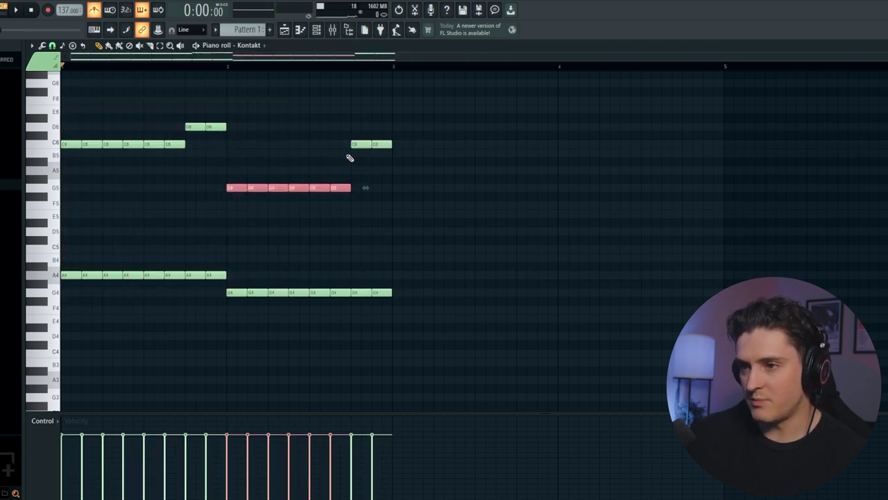
pyautogui.hotkey('shift', 'Up')
pyautogui.hotkey('shift', 'Up')
pyautogui.hotkey('shift', 'Up')
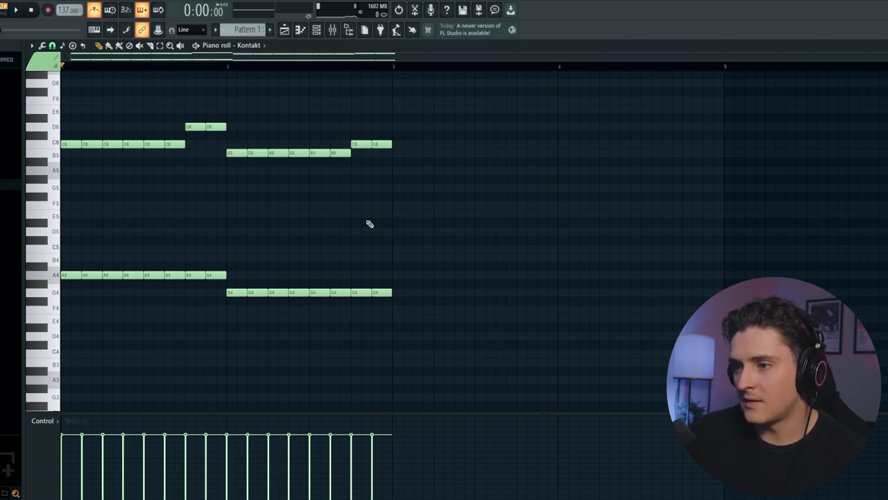
pyautogui.press('space')
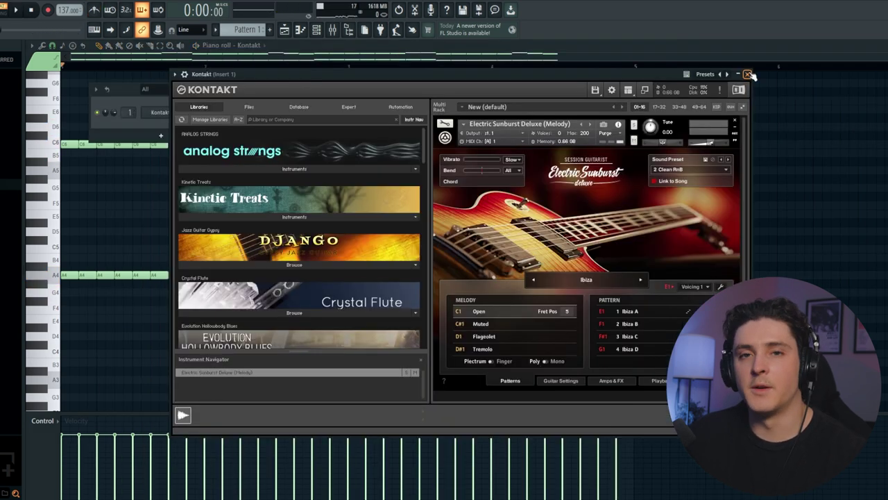
# Step: Clone the Kontakt channel and choose a different factory sound preset for the guitar in Kontakt #2
pyautogui.click(748, 74)
pyautogui.rightClick(170, 112)
pyautogui.click(220, 206)
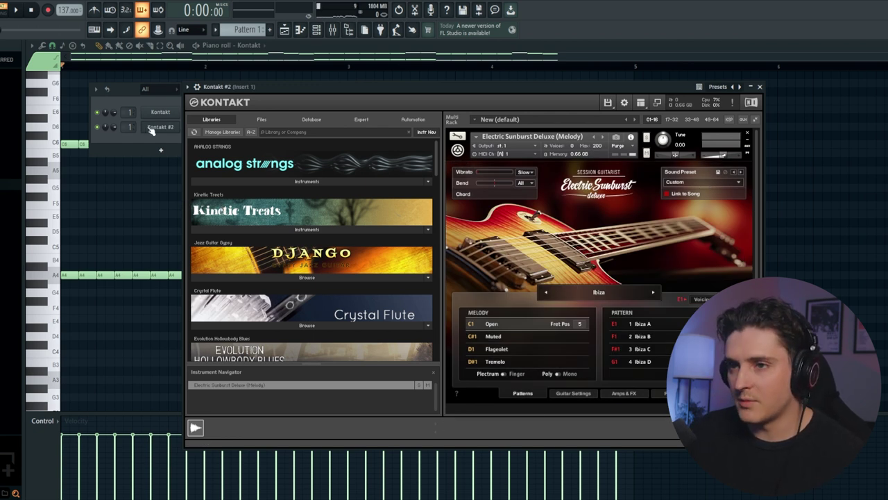
pyautogui.click(701, 182)
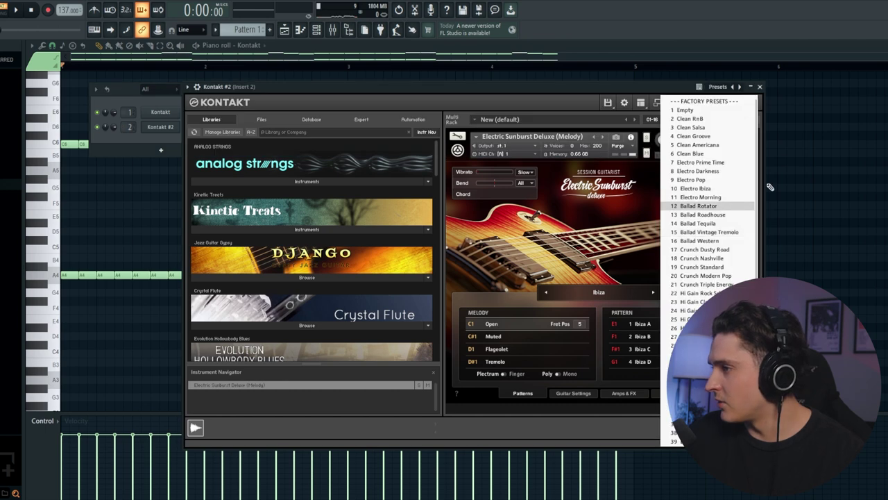
pyautogui.click(697, 389)
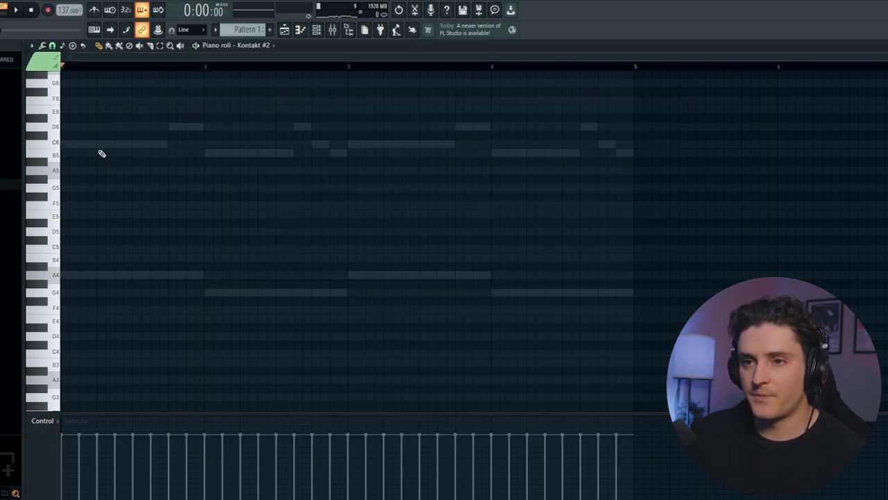
# Step: Enter alternating C6 and A5 notes across bar 1 of Kontakt #2 and transpose them up one octave
pyautogui.click(68, 214)
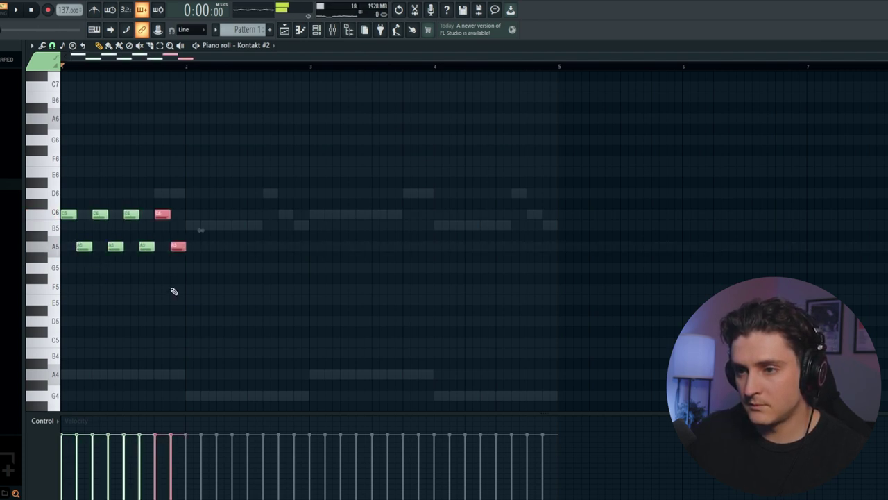
pyautogui.hotkey('ctrl', 'Up')
pyautogui.press('space')
pyautogui.scroll(3, 183, 292)
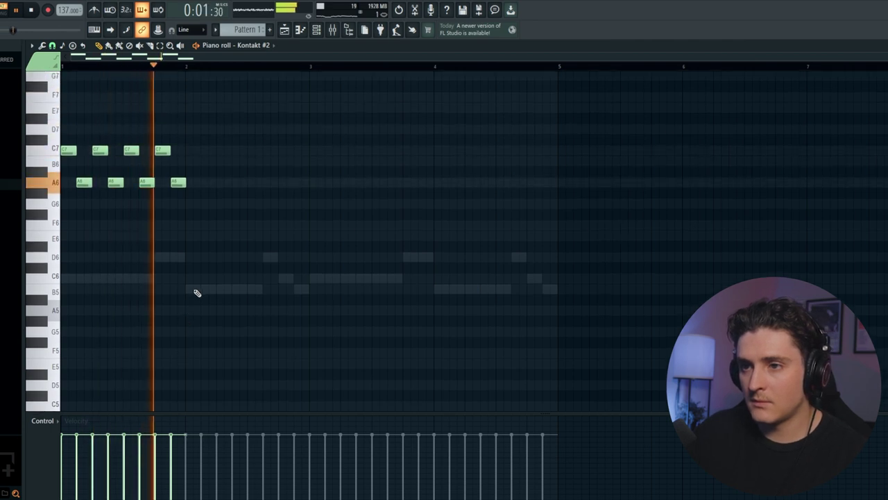
# Step: Raise the last two notes of the bar 1 melody to D7 and B6 while auditioning it
pyautogui.moveTo(161, 150); pyautogui.dragTo(162, 130)
pyautogui.press('space')
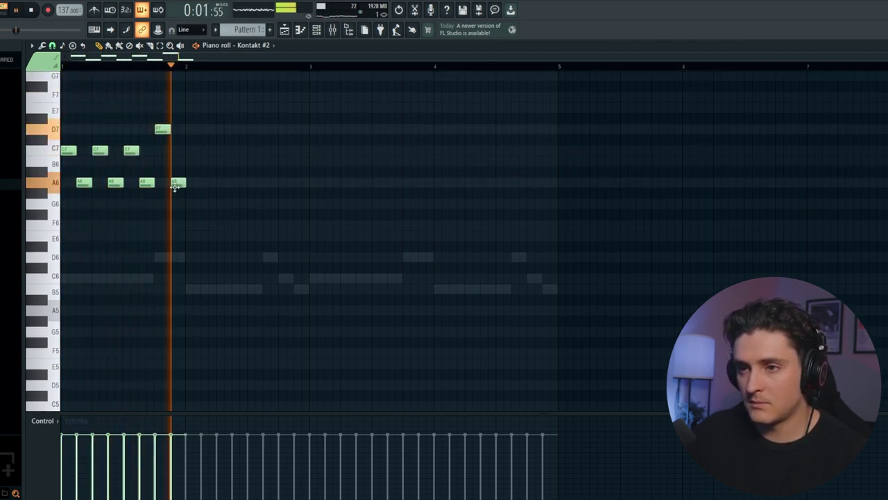
pyautogui.moveTo(174, 183); pyautogui.dragTo(171, 160)
pyautogui.press('space')
pyautogui.press('space')
# Step: Copy the bar 1 melody into bar 2, transposed to start on B6, and play back both bars
pyautogui.moveTo(239, 223); pyautogui.dragTo(206, 167)
pyautogui.scroll(-3, 77, 173)
pyautogui.press('space')
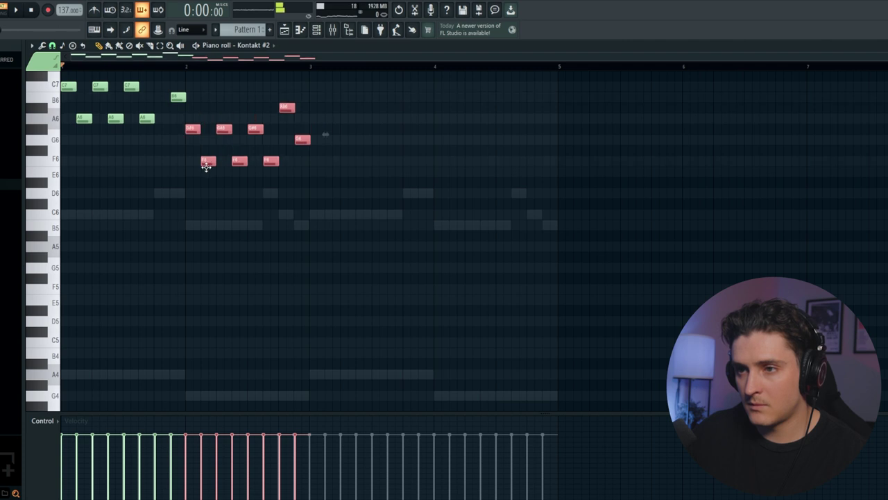
pyautogui.press('space')
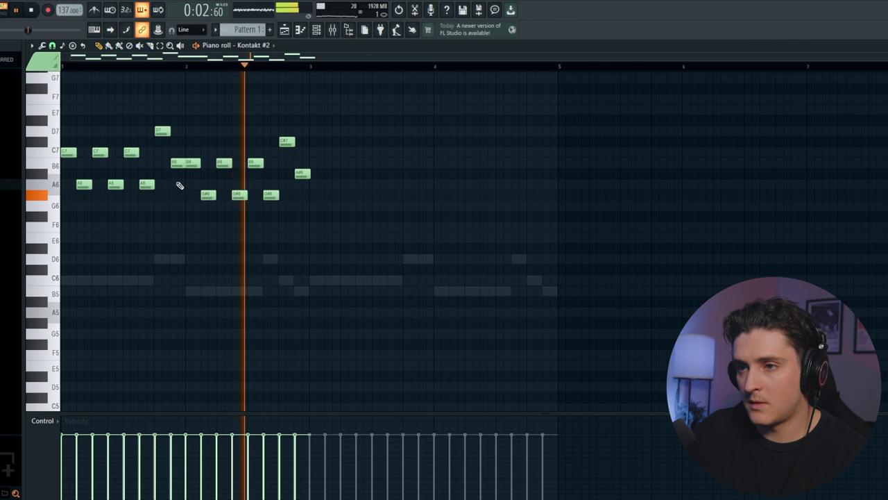
pyautogui.click(176, 163)
pyautogui.press('space')
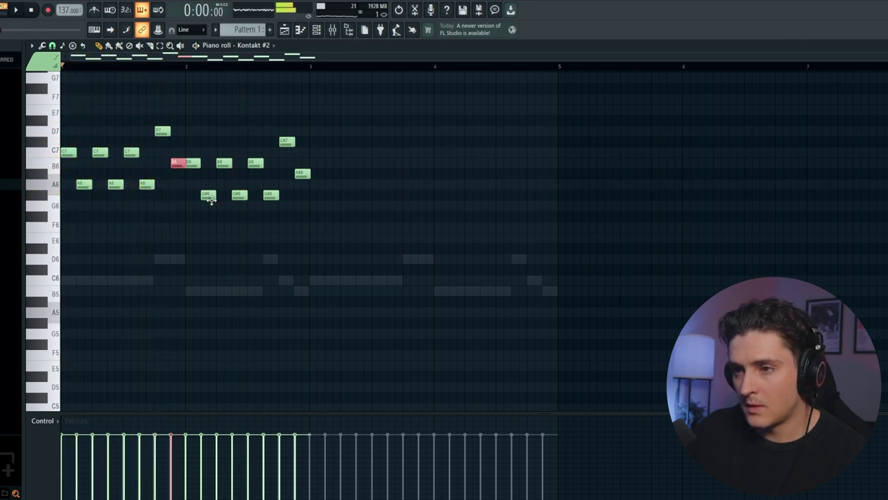
# Step: Lower the three bottom notes of bar 2 to G6 and raise the bar's last note to B6
pyautogui.moveTo(286, 218); pyautogui.dragTo(210, 191)
pyautogui.press('space')
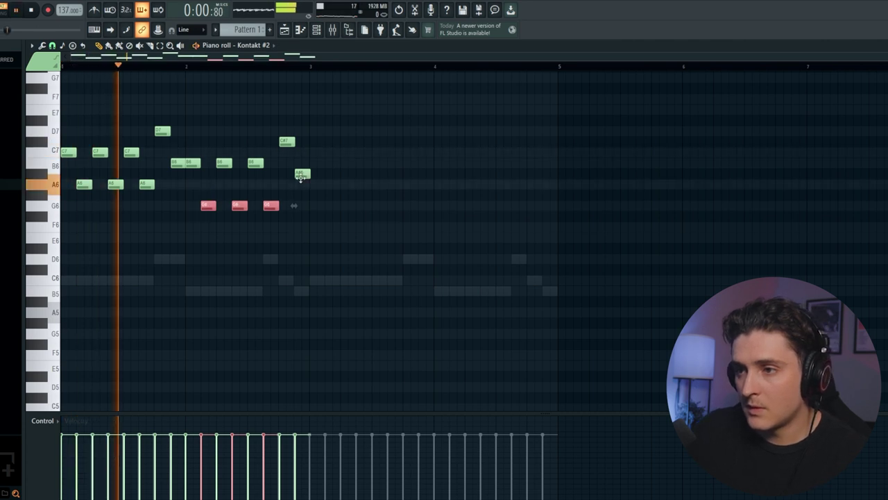
pyautogui.moveTo(301, 173); pyautogui.dragTo(301, 163)
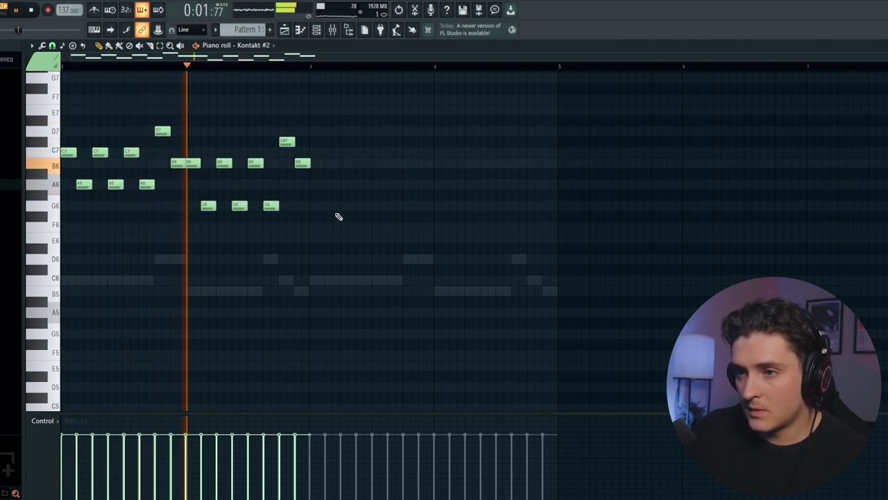
# Step: Set bar 1's last note and bar 2's second-to-last note to C7, and duplicate the two bars into bars 3 and 4
pyautogui.rightClick(177, 163)
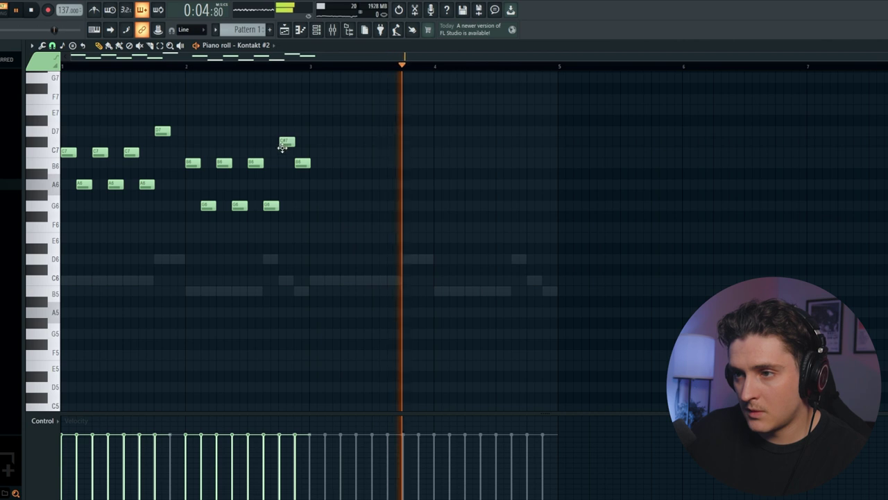
pyautogui.moveTo(286, 142); pyautogui.dragTo(287, 153)
pyautogui.click(177, 152)
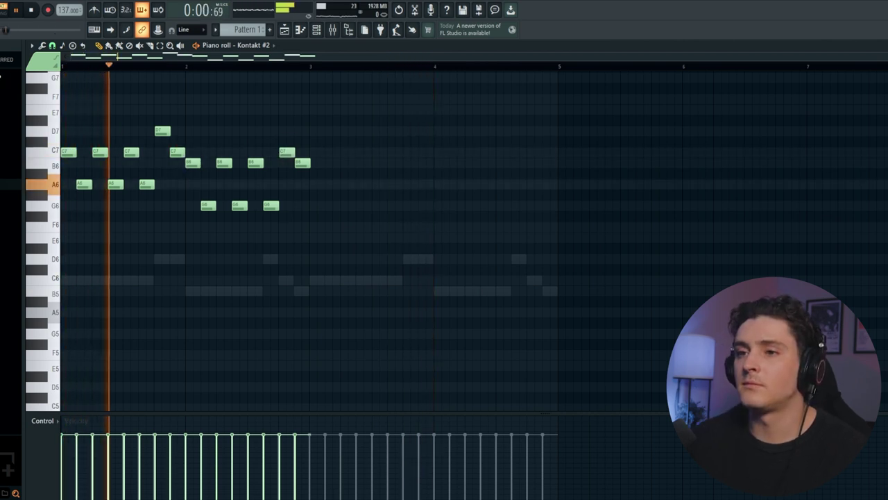
pyautogui.hotkey('ctrl', 'b')
pyautogui.hotkey('ctrl', 'd')
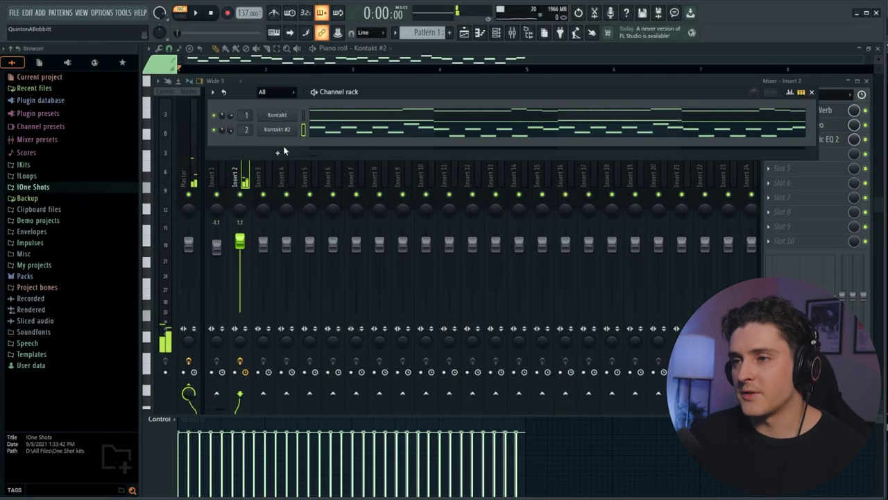
# Step: Add a third Kontakt channel and load Scarbee Rickenbacker Bass.nki from the Scarbee Rickenbacker Bass library
pyautogui.click(277, 152)
pyautogui.click(283, 151)
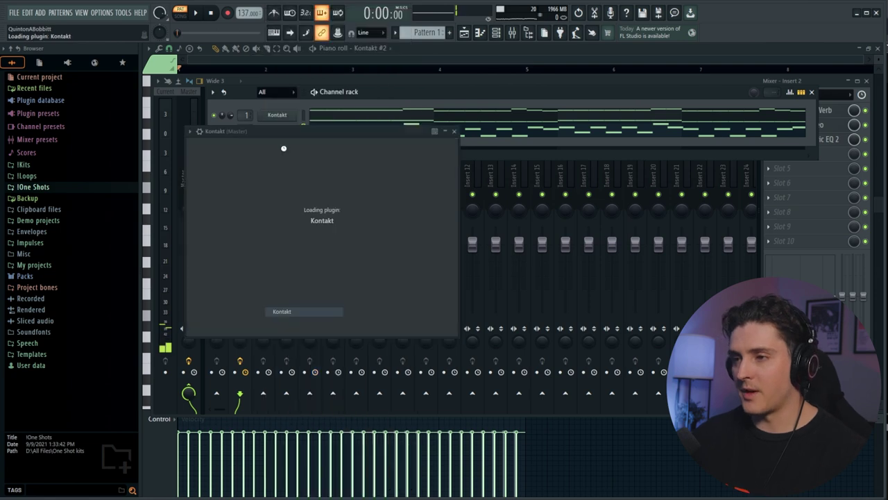
pyautogui.moveTo(328, 133); pyautogui.dragTo(321, 78)
pyautogui.scroll(-10, 335, 268)
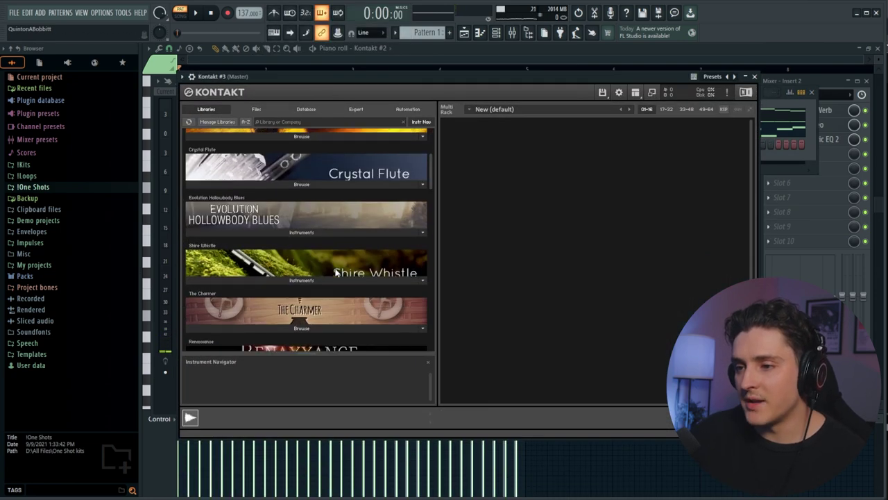
pyautogui.click(301, 240)
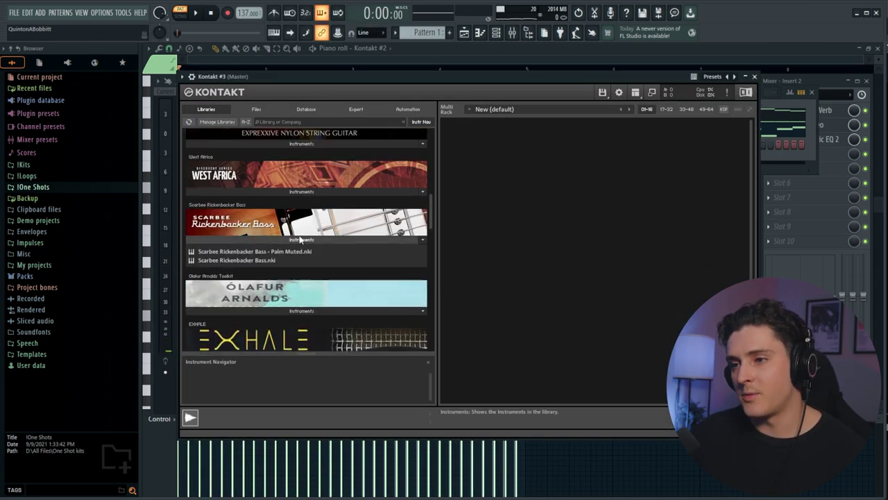
pyautogui.doubleClick(255, 260)
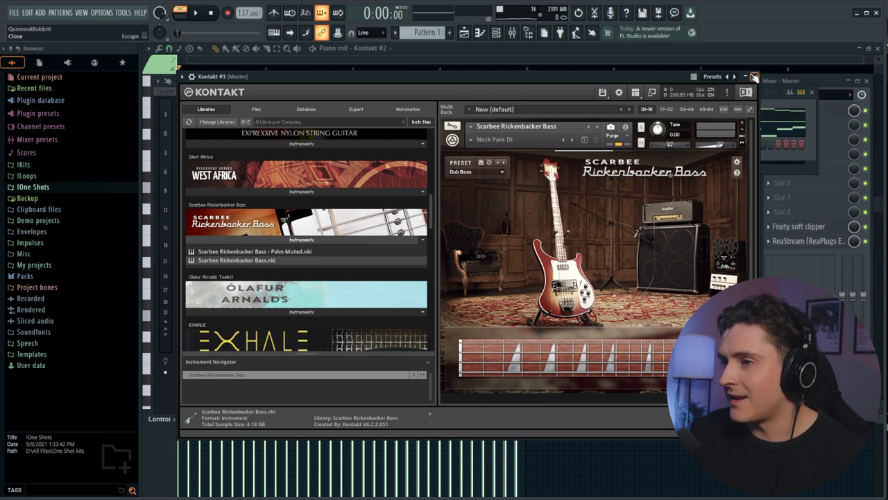
pyautogui.click(754, 77)
# Step: Copy the A4 and G4 notes from the first Kontakt channel into Kontakt #3 and transpose them down one octave
pyautogui.click(316, 121)
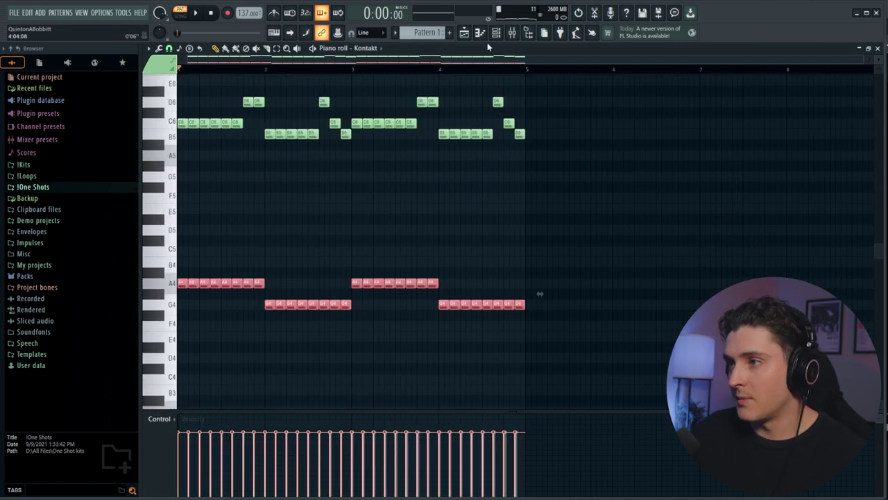
pyautogui.click(494, 33)
pyautogui.rightClick(246, 140)
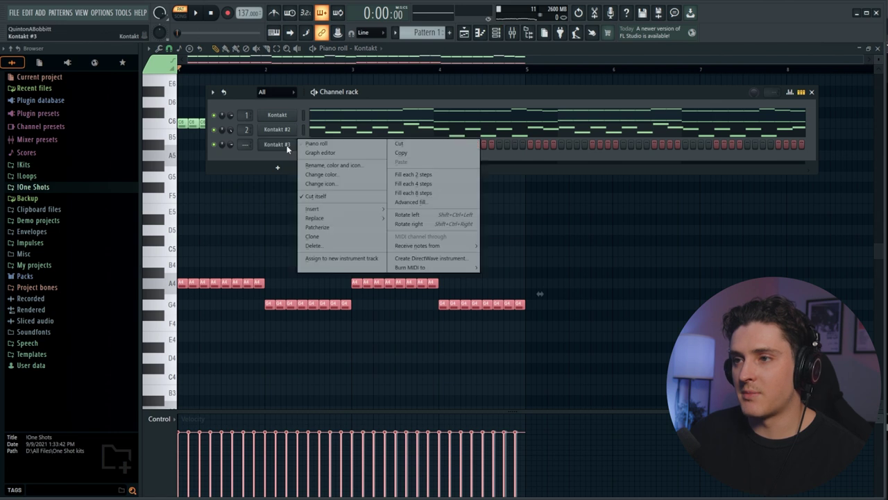
pyautogui.click(299, 145)
pyautogui.press('space')
pyautogui.hotkey('ctrl', 'Down')
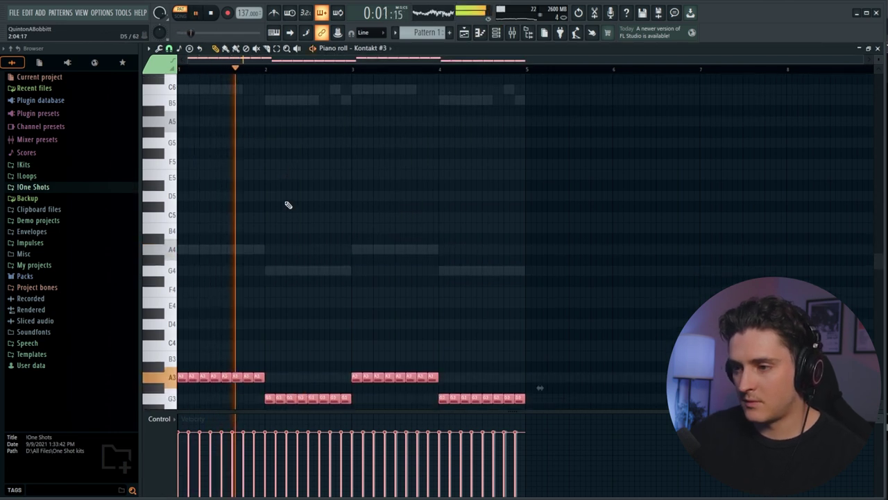
pyautogui.hotkey('ctrl', 'd')
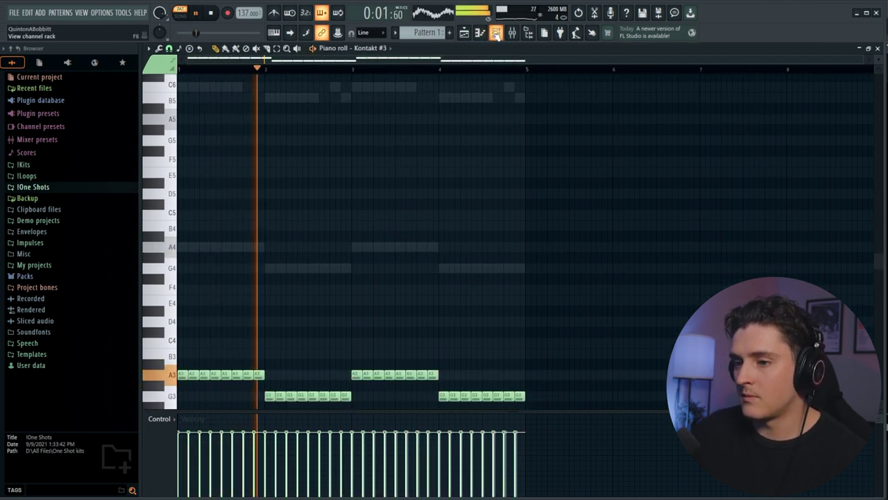
# Step: Raise the last two bass notes of bar 1 to B3 and C4 in Kontakt #3
pyautogui.scroll(-3, 291, 237)
pyautogui.moveTo(248, 278); pyautogui.dragTo(260, 246)
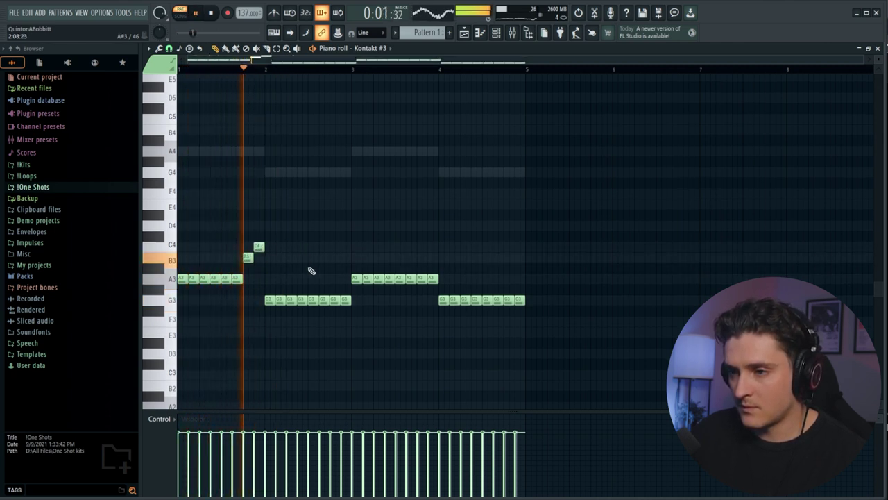
pyautogui.press('space')
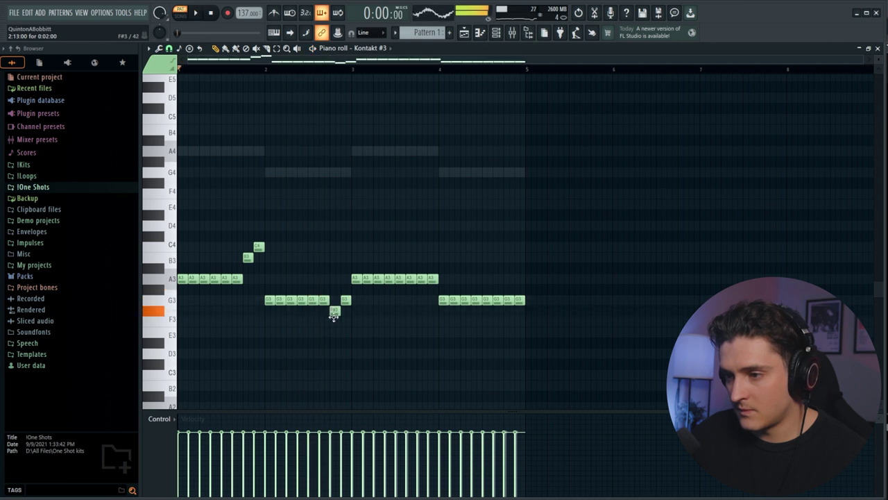
# Step: Try a lower pitch for the last bass note of bar 2 in Kontakt #3 and play the loop
pyautogui.moveTo(346, 304); pyautogui.dragTo(347, 334)
pyautogui.press('space')
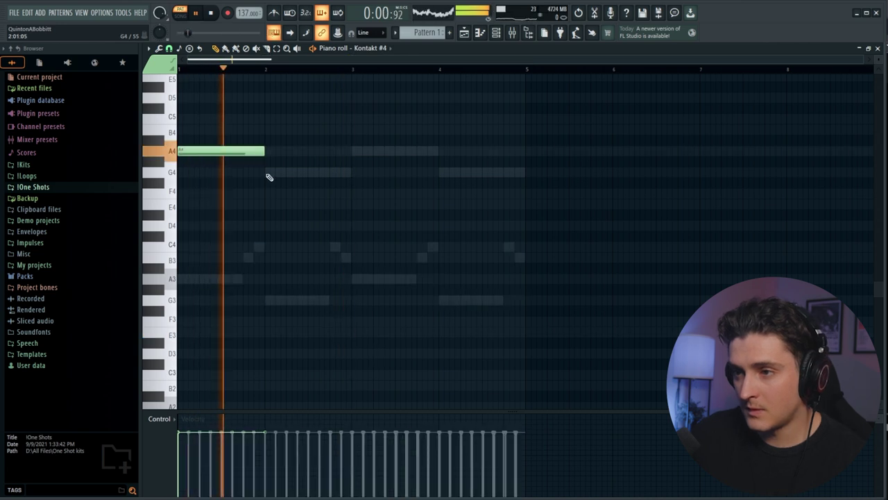
# Step: Add one-bar notes G4, A4 and G4 in bars 2, 3 and 4 of Kontakt #4
pyautogui.click(266, 172)
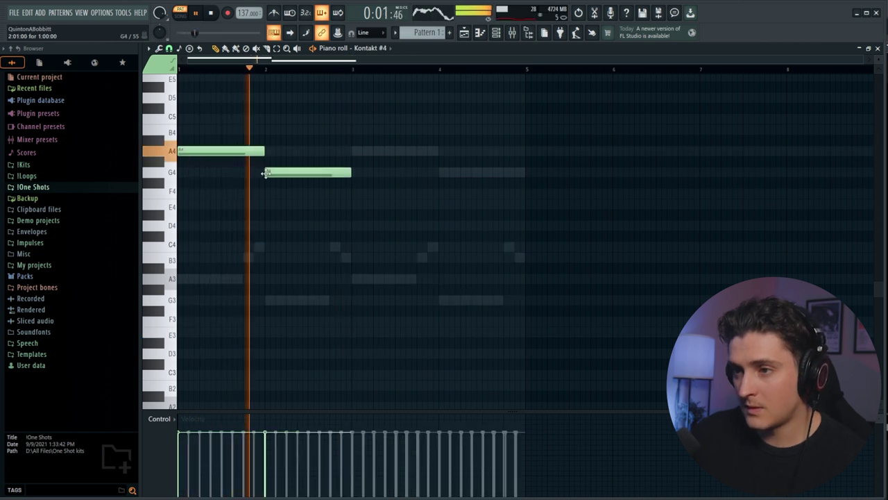
pyautogui.click(354, 151)
pyautogui.scroll(1, 448, 182)
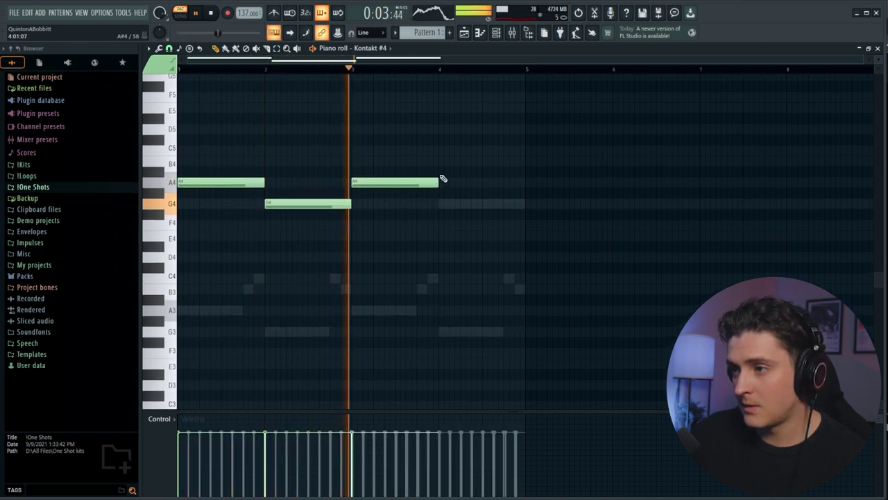
pyautogui.click(441, 205)
# Step: Move Kontakt #4 above Kontakt #3 in the channel rack and route it to mixer track 3
pyautogui.press('F6')
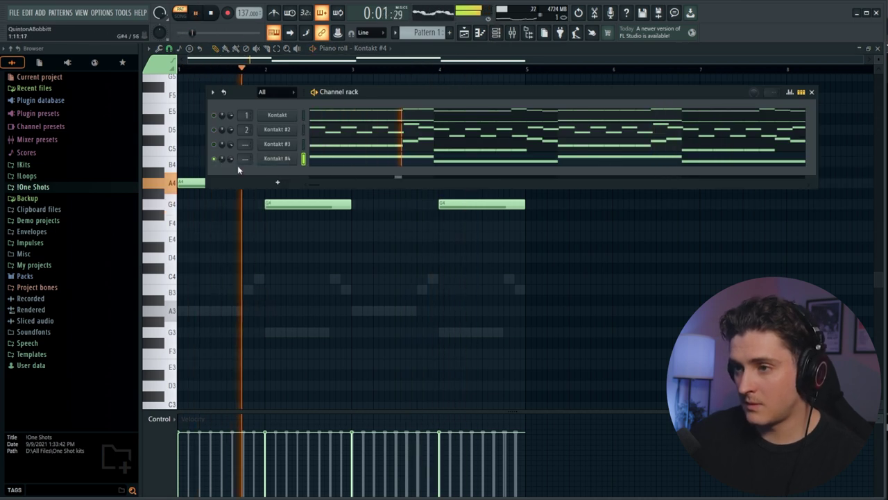
pyautogui.hotkey('alt', 'Up')
pyautogui.press('F6')
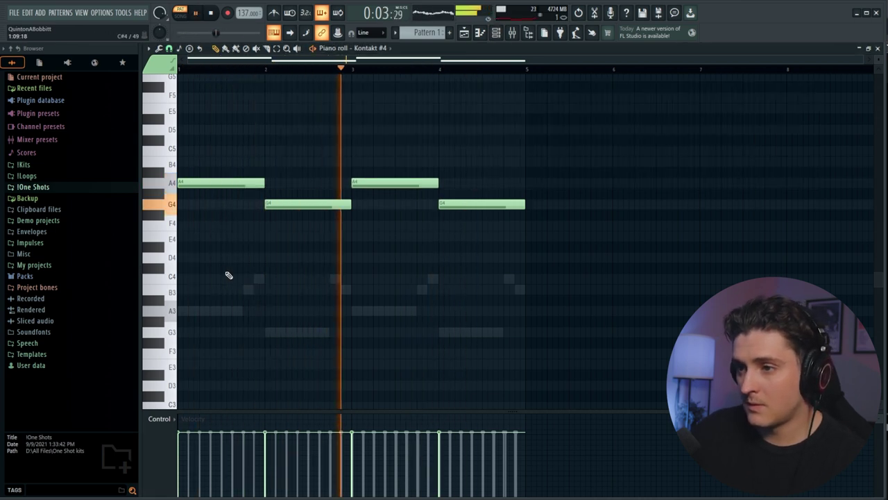
pyautogui.press('F6')
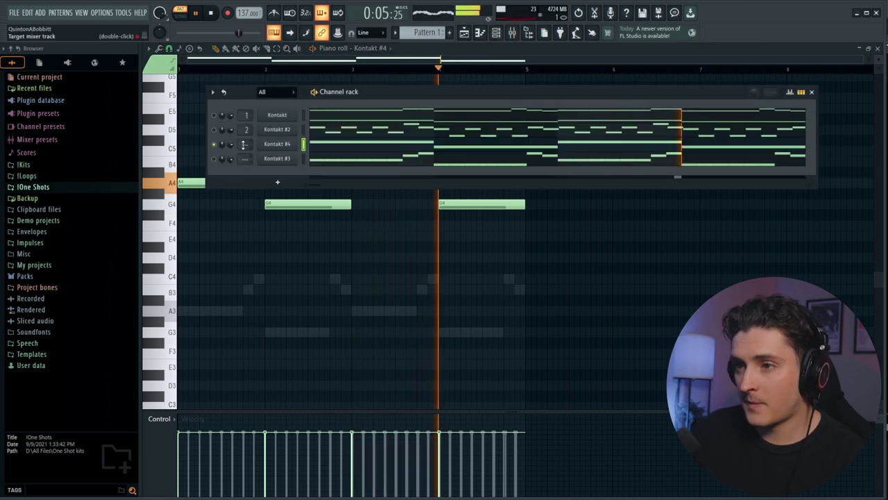
# Step: Load Fruity parametric EQ 2 on mixer Insert 3 and roll off its low and high ends with bands 1, 3 and 7
pyautogui.click(512, 33)
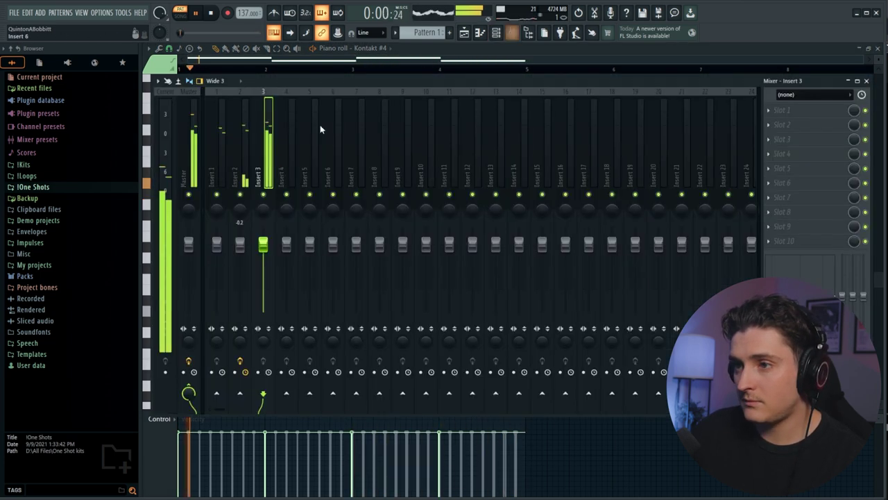
pyautogui.click(776, 115)
pyautogui.click(562, 403)
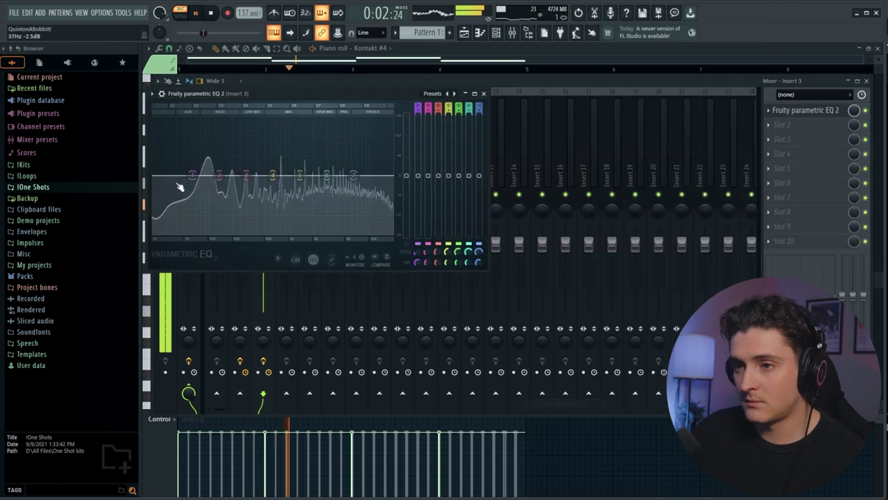
pyautogui.moveTo(226, 232); pyautogui.dragTo(250, 232)
pyautogui.moveTo(246, 174); pyautogui.dragTo(225, 232)
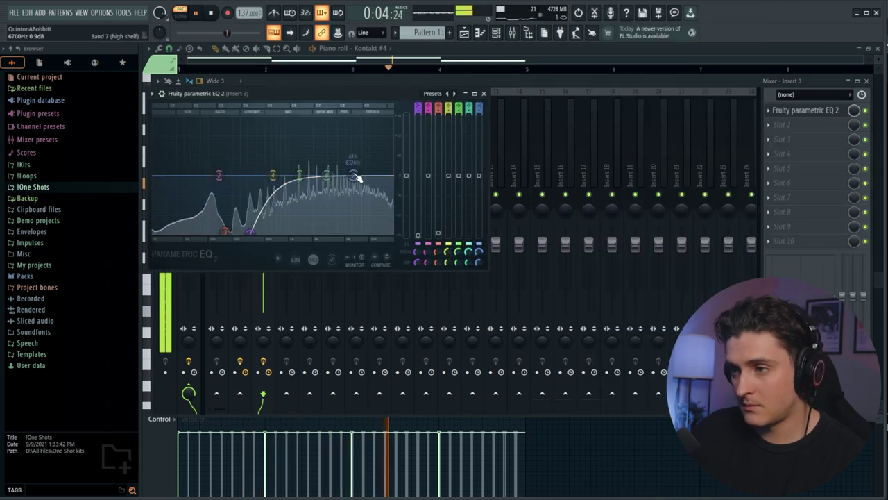
pyautogui.moveTo(355, 176); pyautogui.dragTo(384, 232)
pyautogui.click(483, 93)
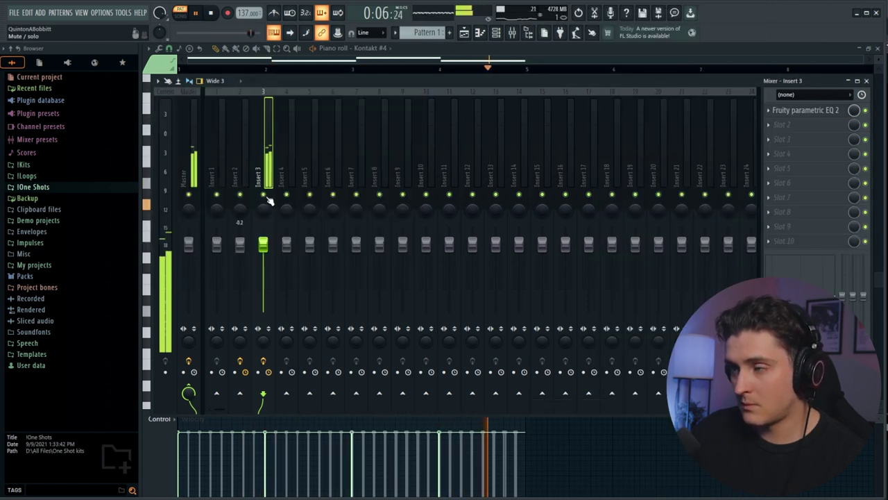
# Step: Unmute all four Kontakt channels and set Kontakt #4's channel volume to 88%
pyautogui.click(492, 33)
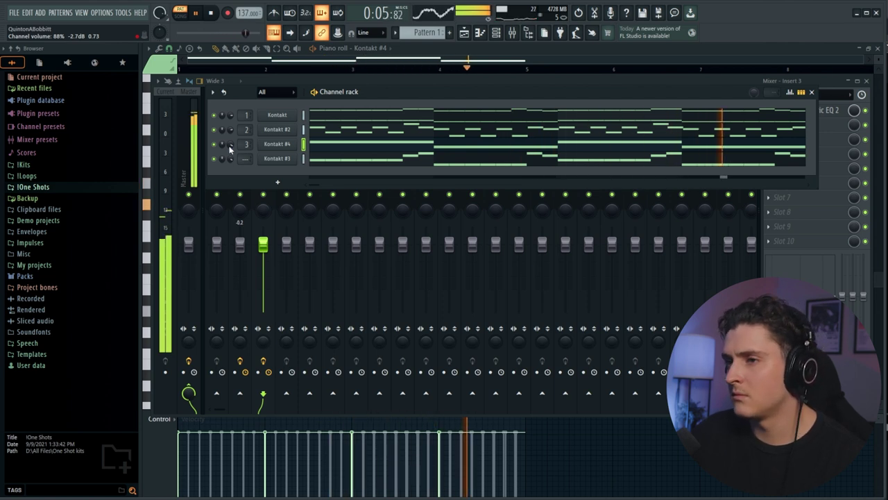
pyautogui.press('space')
# Step: Transpose all four Kontakt channels down three semitones and play the pattern
pyautogui.click(212, 92)
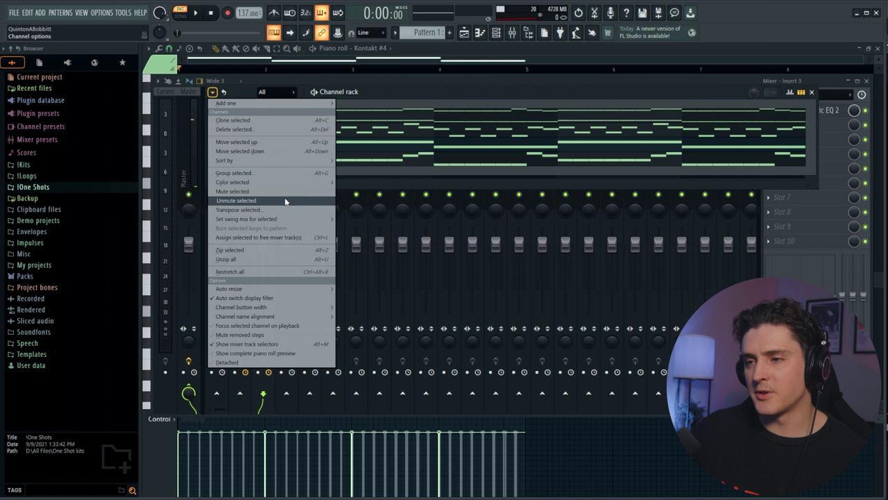
pyautogui.click(271, 210)
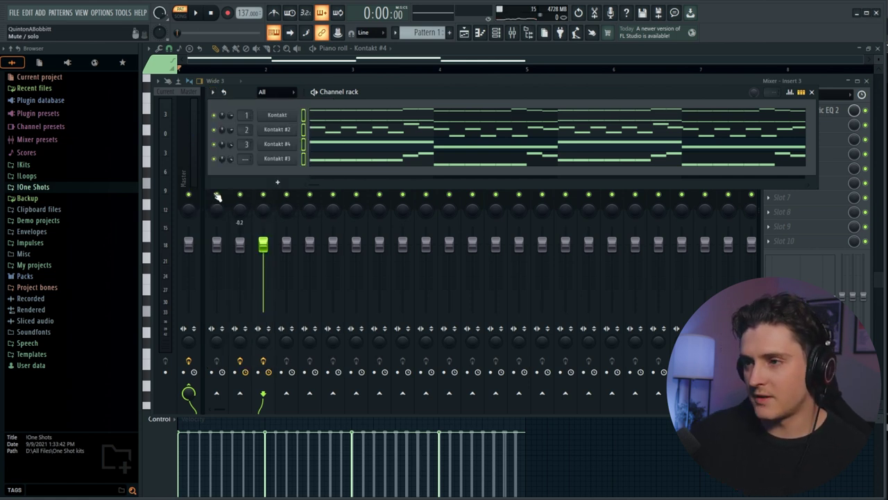
pyautogui.moveTo(431, 88); pyautogui.dragTo(433, 85)
pyautogui.press('space')
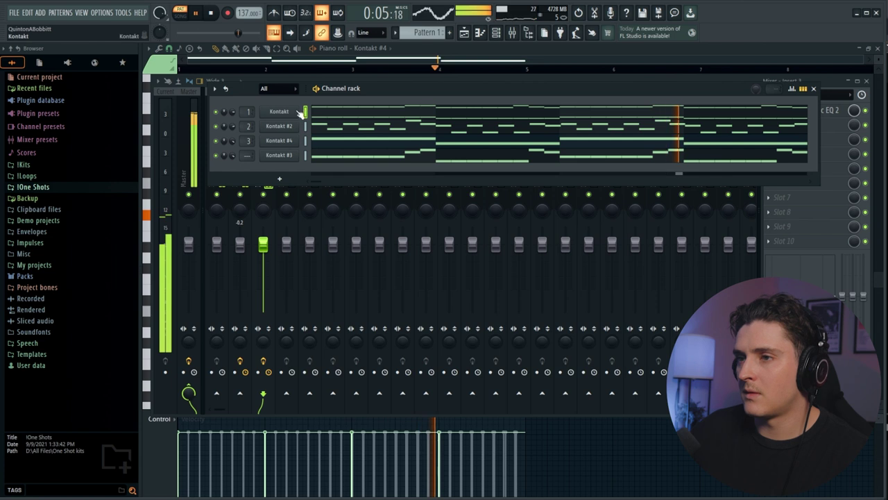
pyautogui.press('space')
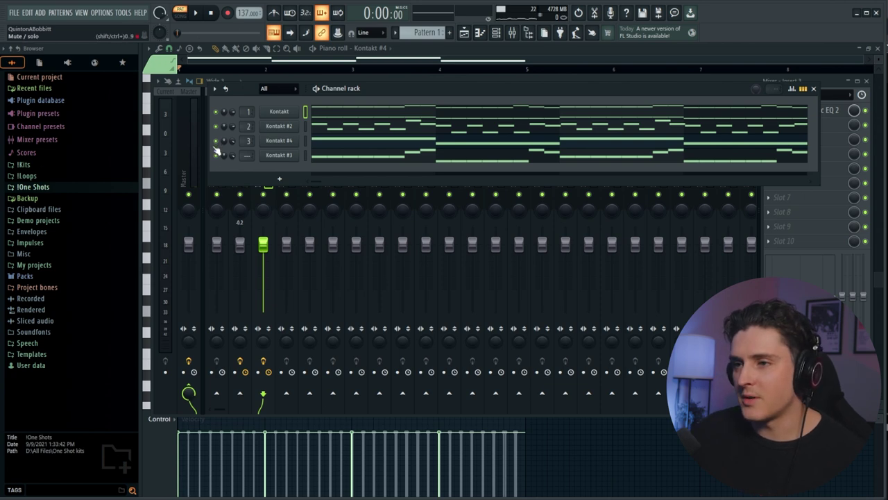
# Step: Mute Kontakt #3 and open the Claps folder among the drums of the FULL CIRCLE kit in !!QB
pyautogui.click(41, 167)
pyautogui.click(54, 219)
pyautogui.scroll(-3, 97, 265)
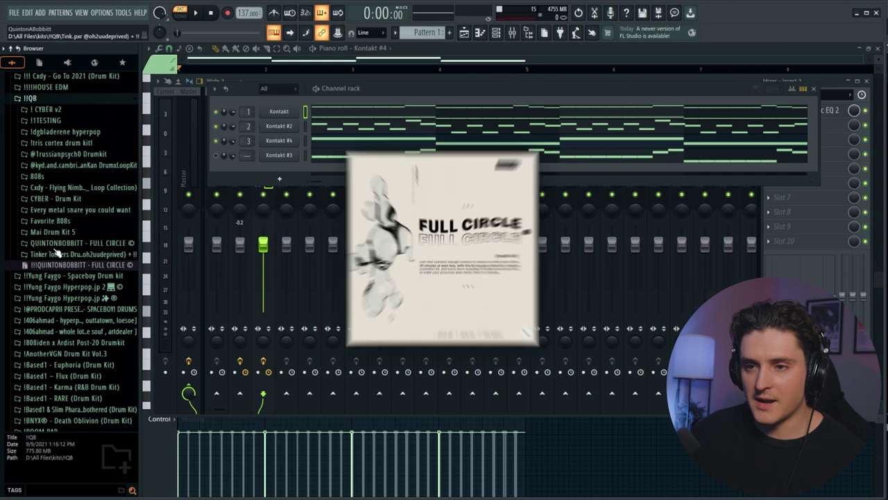
pyautogui.click(61, 244)
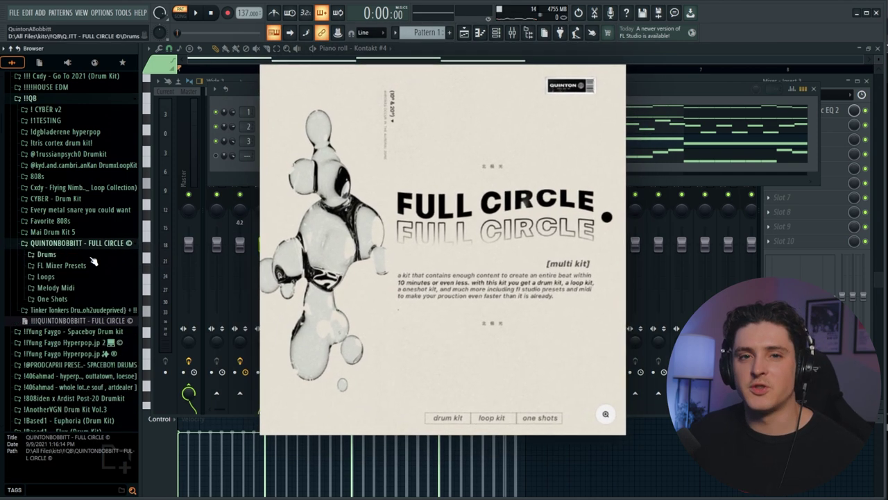
pyautogui.click(90, 255)
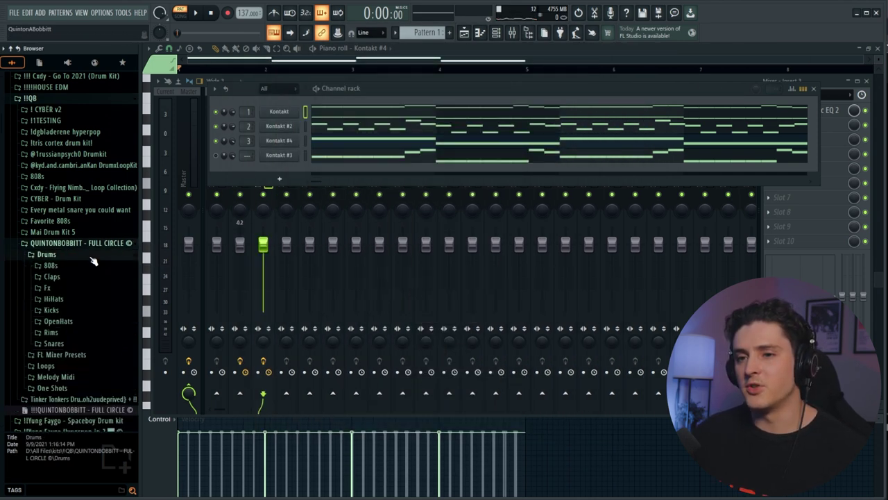
pyautogui.click(53, 277)
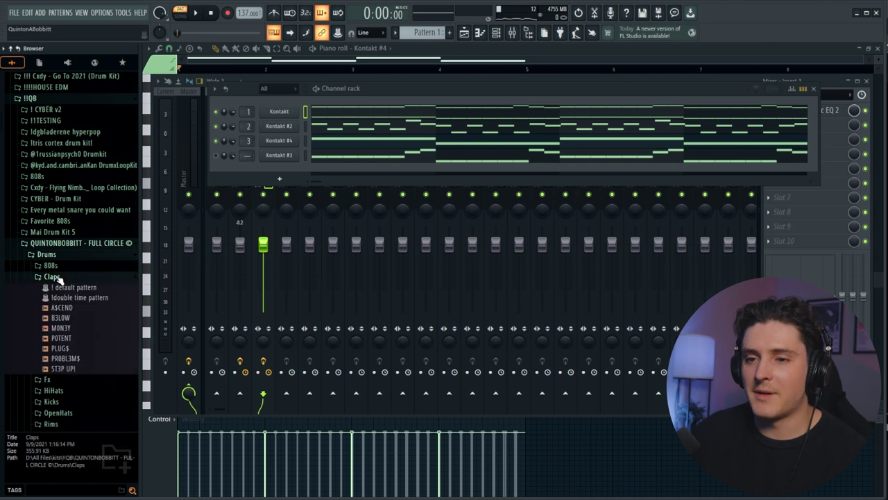
# Step: Audition the kit's claps, add B3L0W as a new channel and play the pattern
pyautogui.click(77, 309)
pyautogui.click(78, 338)
pyautogui.click(78, 329)
pyautogui.click(77, 318)
pyautogui.click(76, 309)
pyautogui.middleClick(75, 318)
pyautogui.press('space')
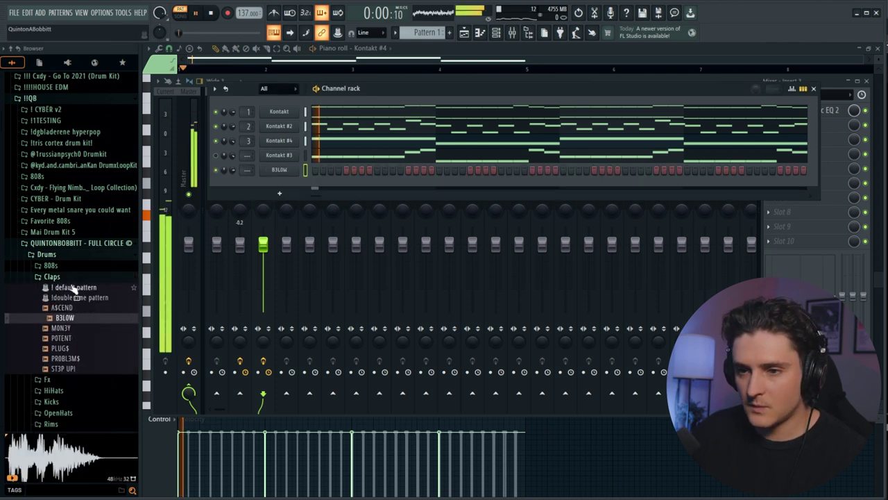
# Step: Apply the ! default pattern to the clap channel and swap its sample for A$CEND
pyautogui.middleClick(73, 288)
pyautogui.click(50, 278)
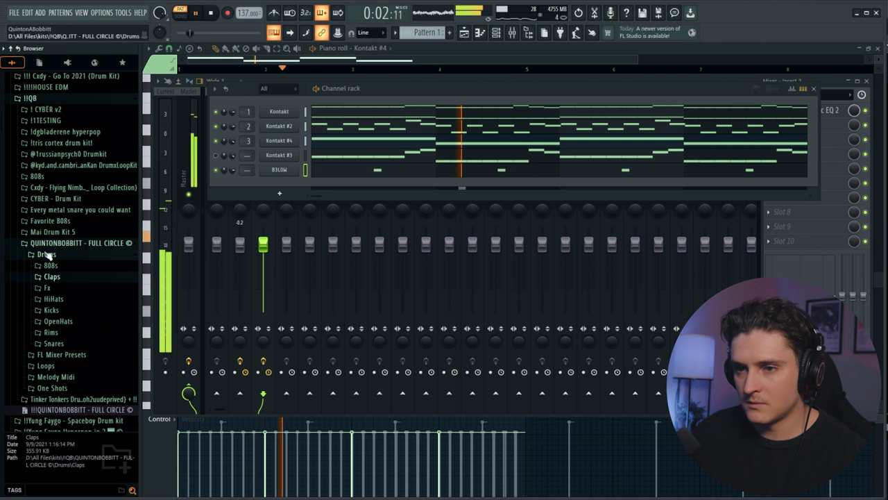
pyautogui.click(72, 278)
pyautogui.click(77, 317)
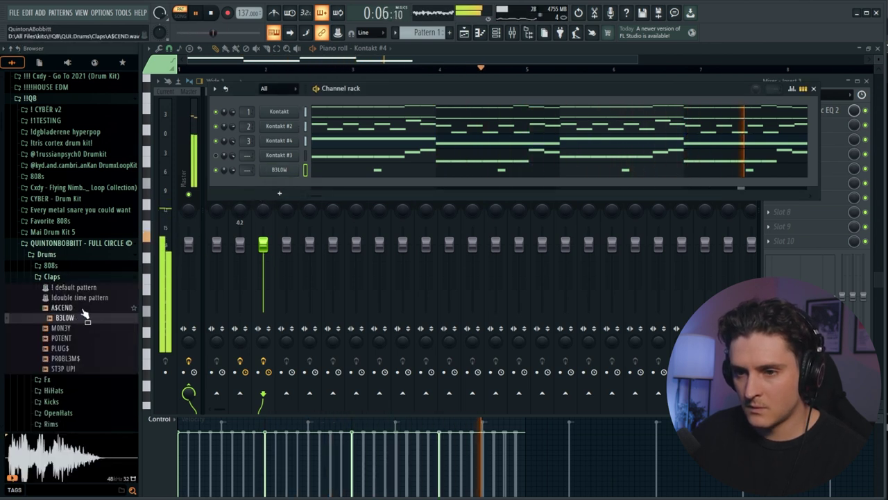
pyautogui.click(77, 309)
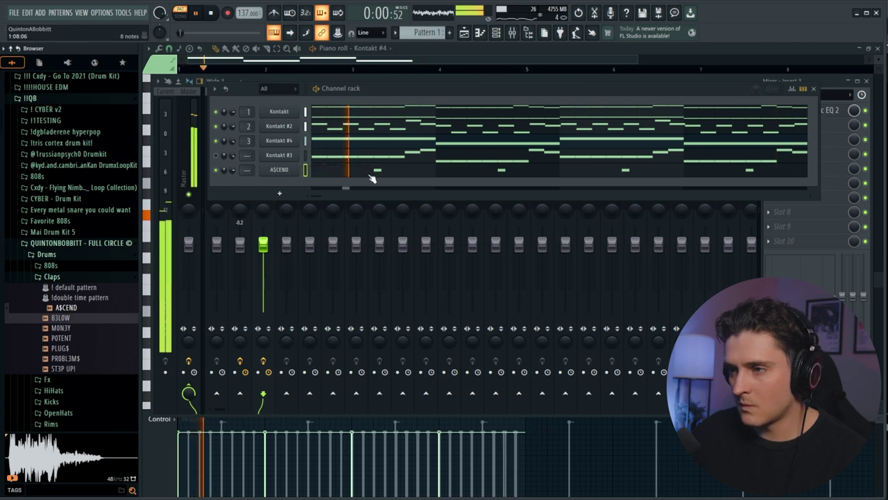
# Step: Delete the four A$CEND clap notes in bars 5 to 8 so the part spans four bars
pyautogui.click(369, 174)
pyautogui.scroll(-2, 293, 70)
pyautogui.moveTo(419, 115); pyautogui.dragTo(643, 186)
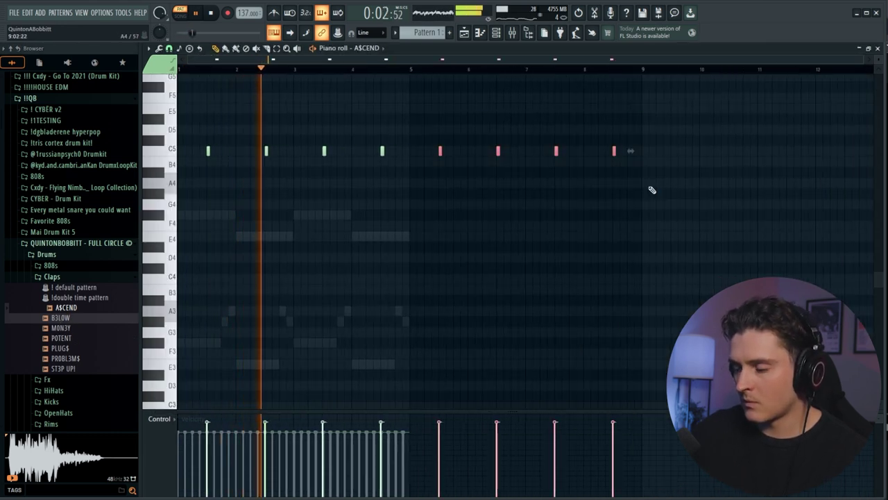
pyautogui.press('Delete')
pyautogui.press('F6')
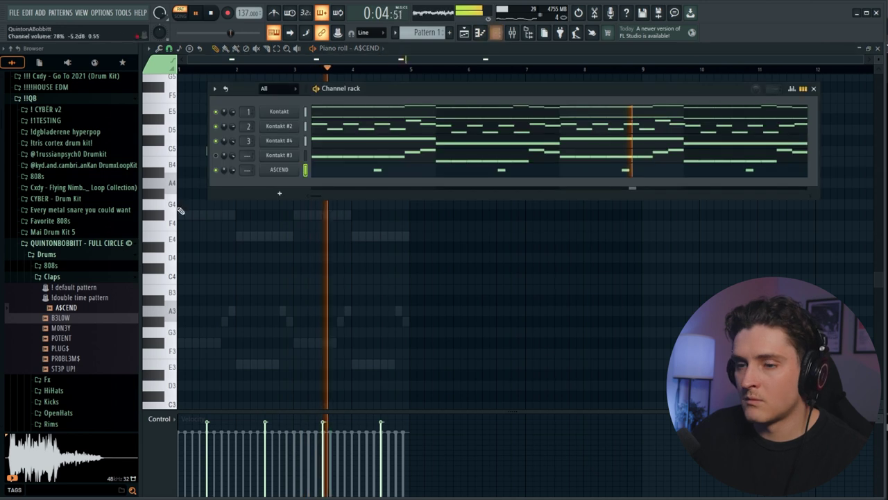
# Step: Audition the snares in the kit's Snares folder and add WHZY as a new channel
pyautogui.click(52, 276)
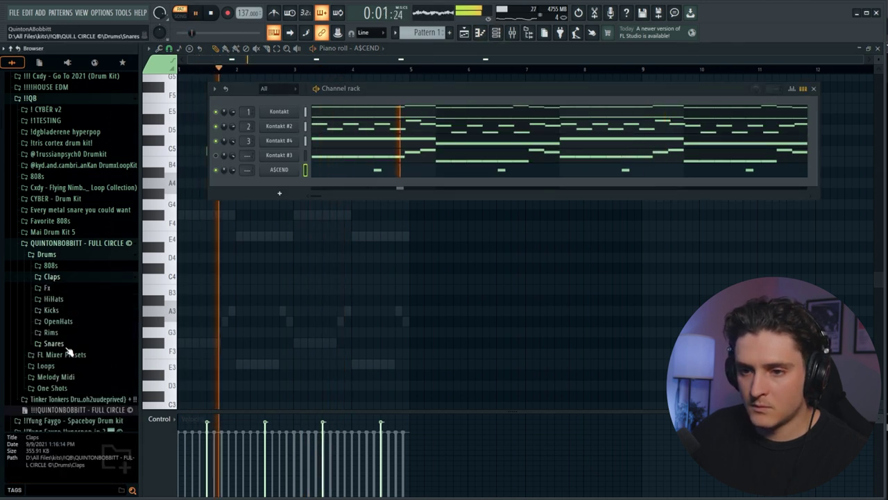
pyautogui.click(53, 343)
pyautogui.press('space')
pyautogui.click(62, 344)
pyautogui.click(60, 354)
pyautogui.click(59, 346)
pyautogui.press('space')
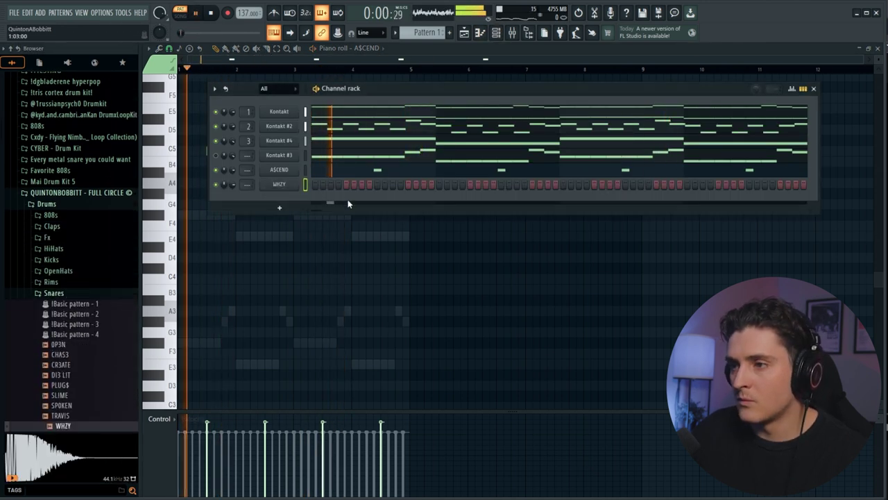
# Step: Place WHZY snare hits on step 7 of bars 1 and 3 while checking them against the loop
pyautogui.click(362, 185)
pyautogui.press('space')
pyautogui.press('space')
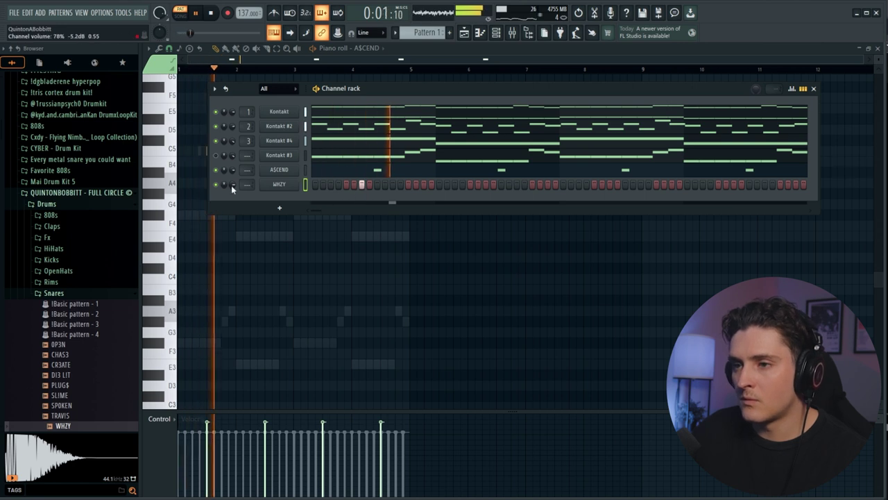
pyautogui.press('space')
pyautogui.press('space')
pyautogui.rightClick(279, 185)
pyautogui.click(275, 192)
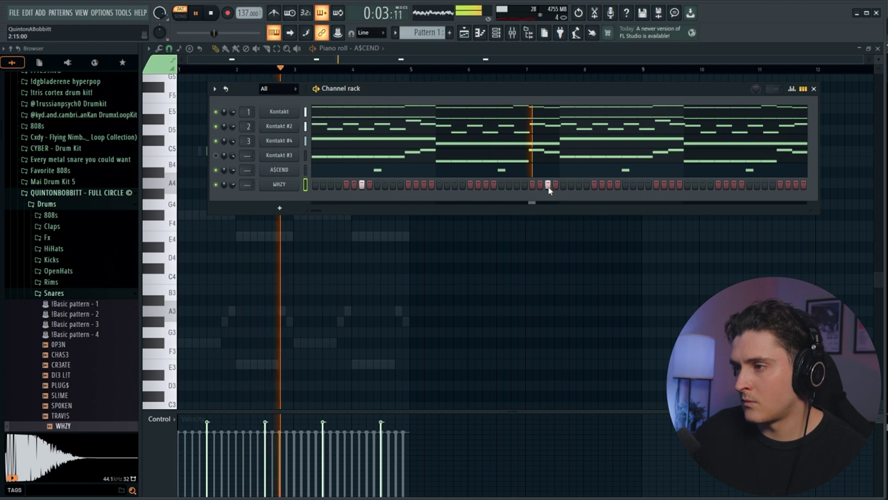
pyautogui.click(609, 185)
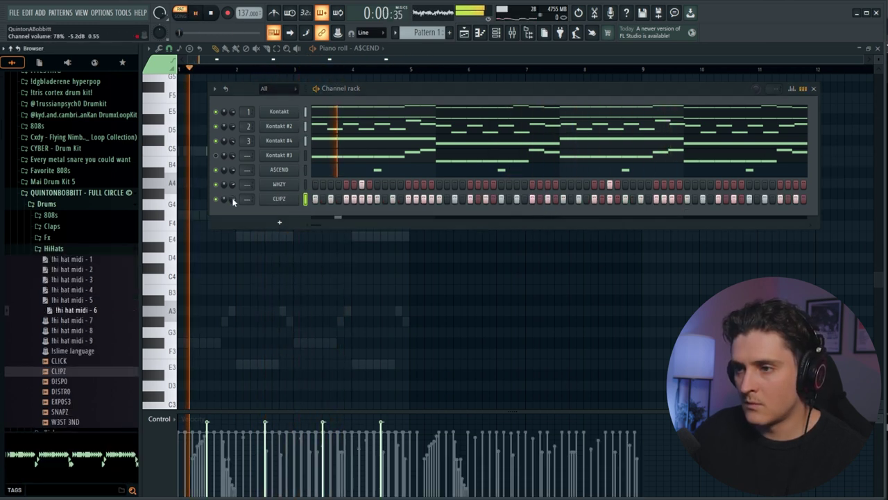
# Step: Audition other hi-hats, replace the CLIPZ sample with D!STR0 and play the pattern
pyautogui.press('space')
pyautogui.click(69, 393)
pyautogui.click(65, 402)
pyautogui.middleClick(62, 396)
pyautogui.press('space')
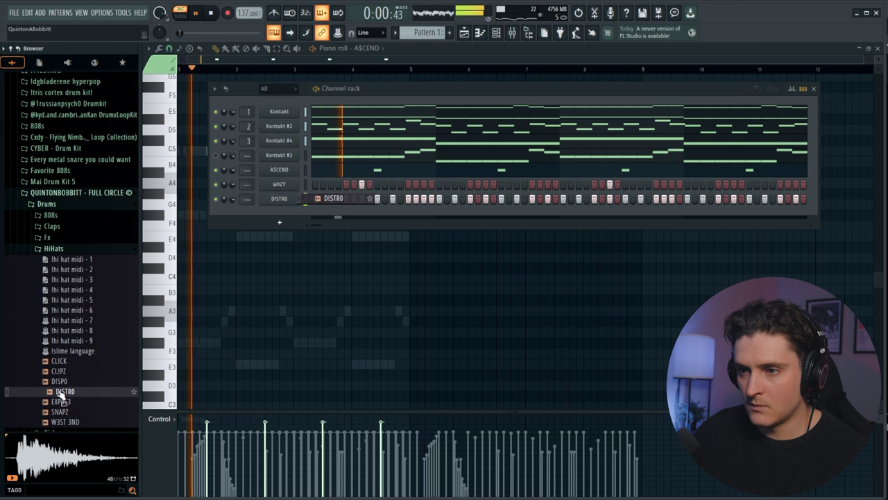
pyautogui.click(279, 198)
pyautogui.click(503, 182)
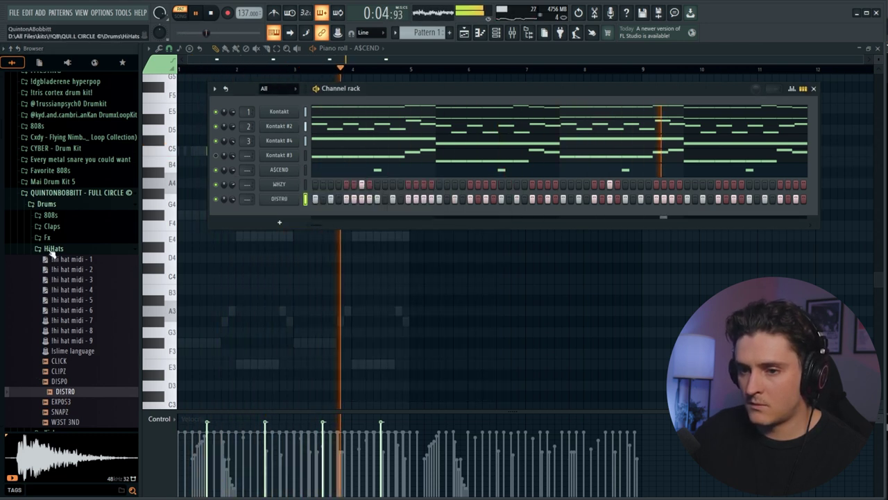
# Step: Audition the kit's kicks and insert ST3AL as a new channel above A$CEND
pyautogui.click(53, 250)
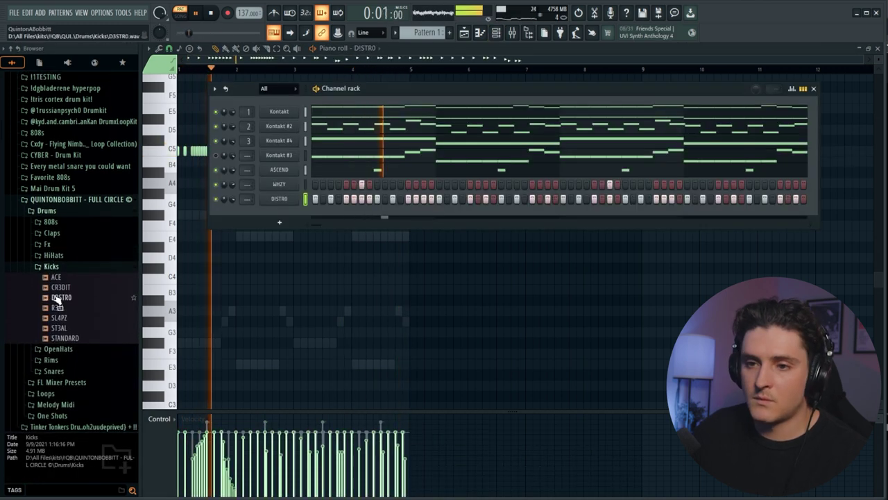
pyautogui.click(56, 287)
pyautogui.click(56, 308)
pyautogui.click(50, 328)
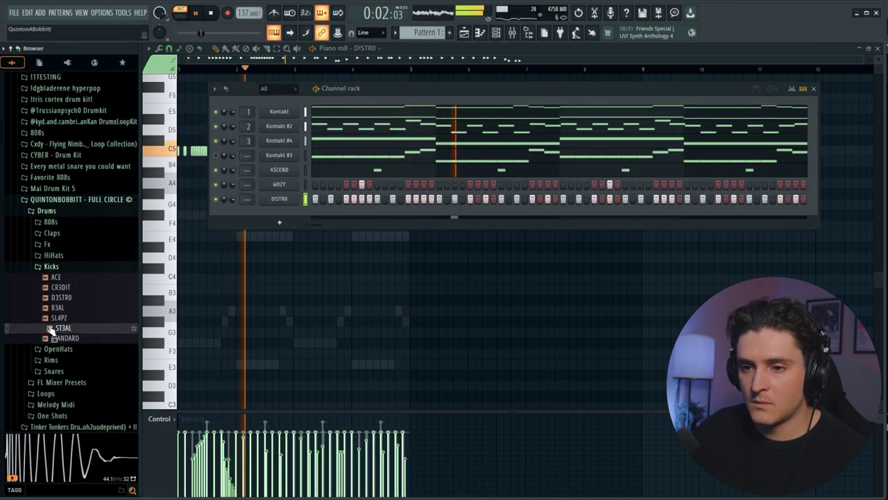
pyautogui.click(53, 318)
pyautogui.click(50, 328)
pyautogui.moveTo(50, 333); pyautogui.dragTo(277, 166)
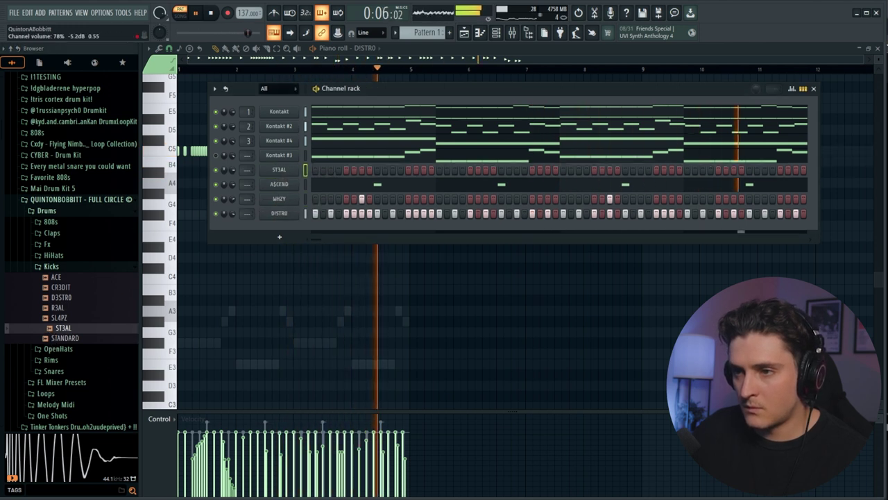
# Step: Open the piano roll for SPINZ CYCL3, raise its one-bar 808 note an octave to F#5 and audition it with the loop
pyautogui.press('space')
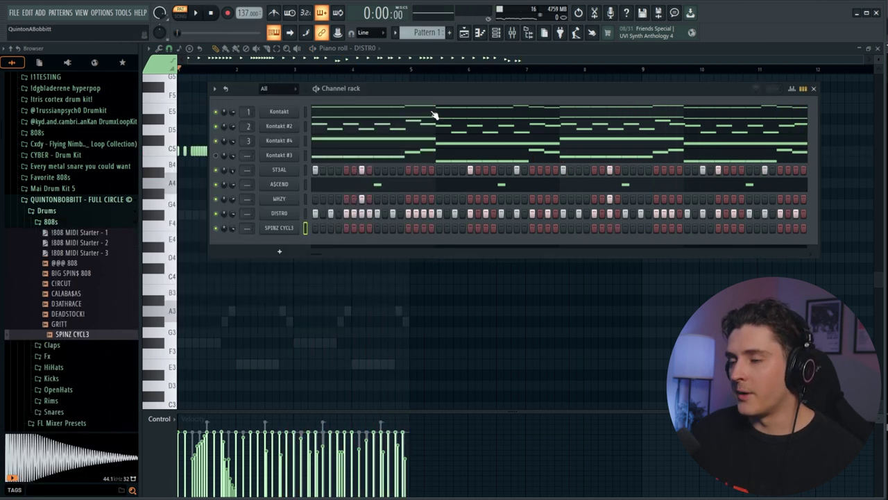
pyautogui.rightClick(286, 229)
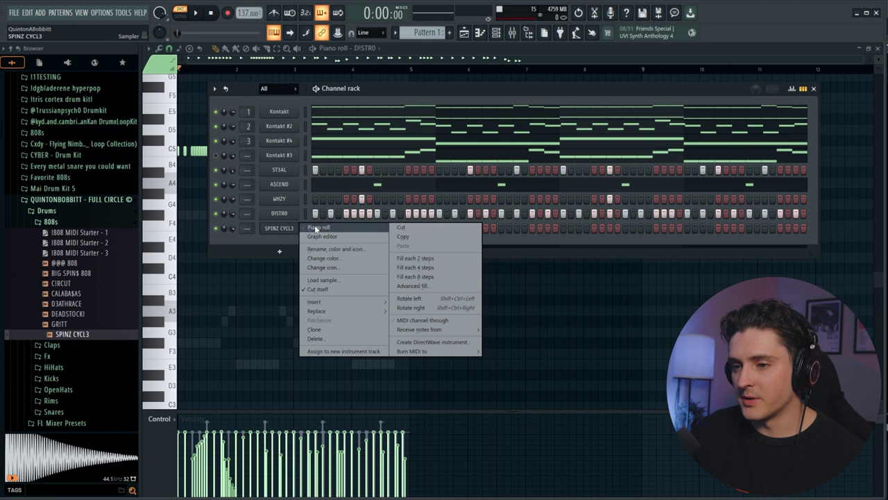
pyautogui.click(317, 227)
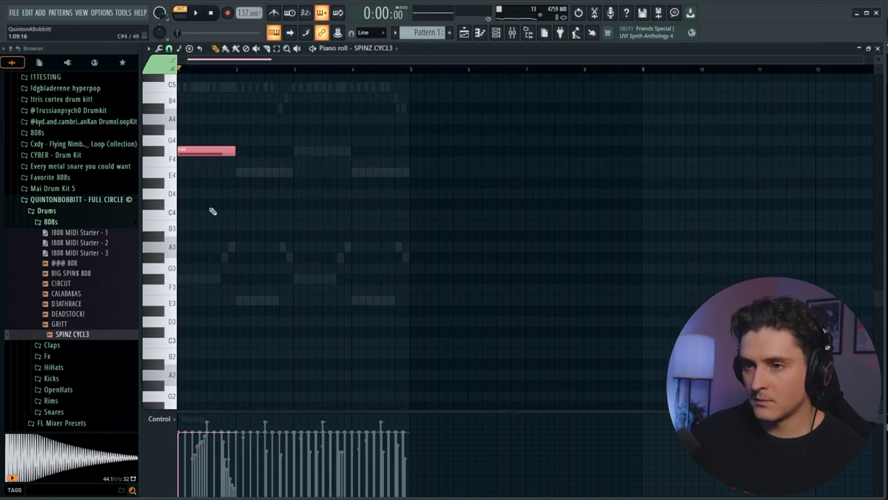
pyautogui.scroll(1, 223, 225)
pyautogui.press('space')
pyautogui.hotkey('ctrl', 'Up')
pyautogui.press('space')
pyautogui.scroll(4, 223, 225)
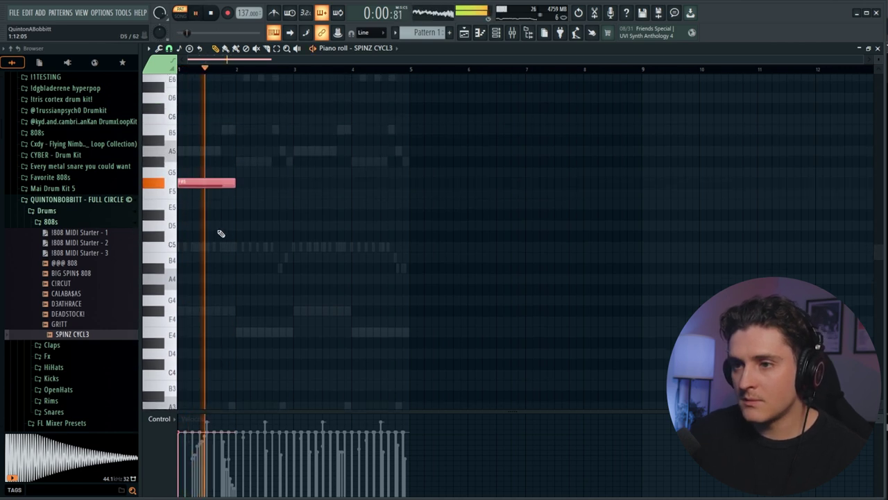
pyautogui.press('space')
pyautogui.scroll(3, 224, 70)
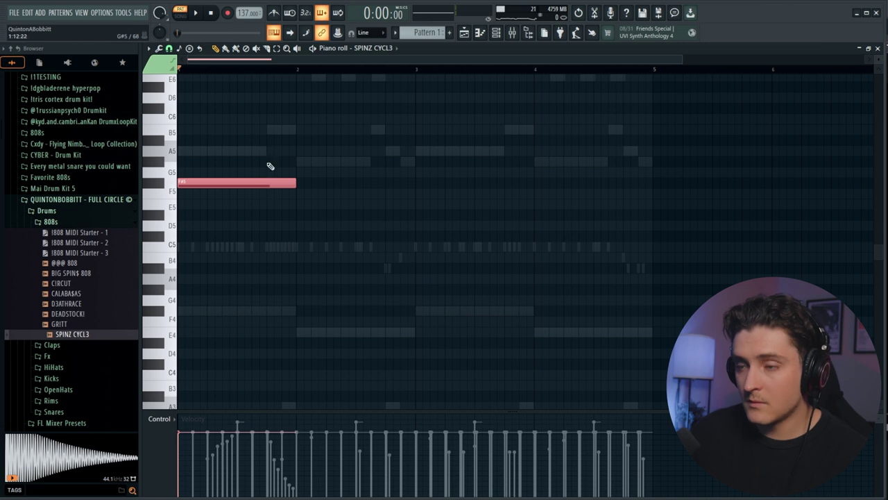
# Step: Split the F#5 808 note in bar 1 so that its last two steps form a separate short note
pyautogui.click(267, 182)
pyautogui.press('space')
pyautogui.press('p')
pyautogui.rightClick(284, 184)
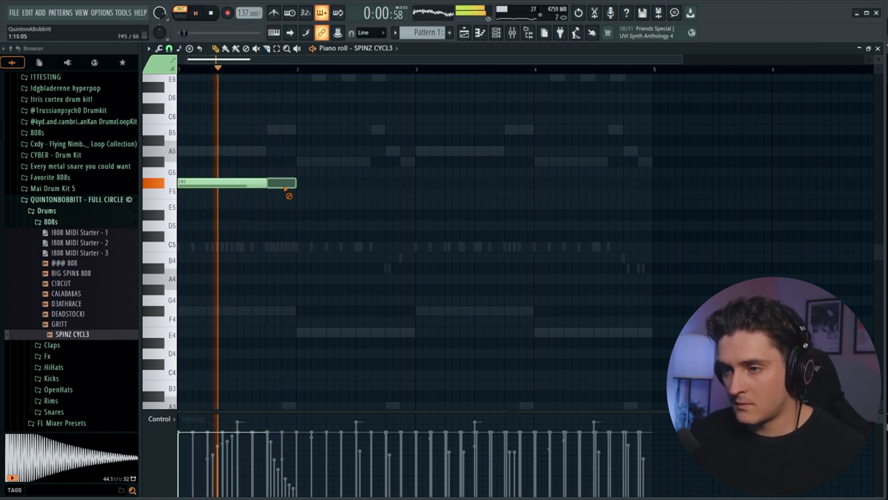
pyautogui.moveTo(387, 184); pyautogui.dragTo(294, 186)
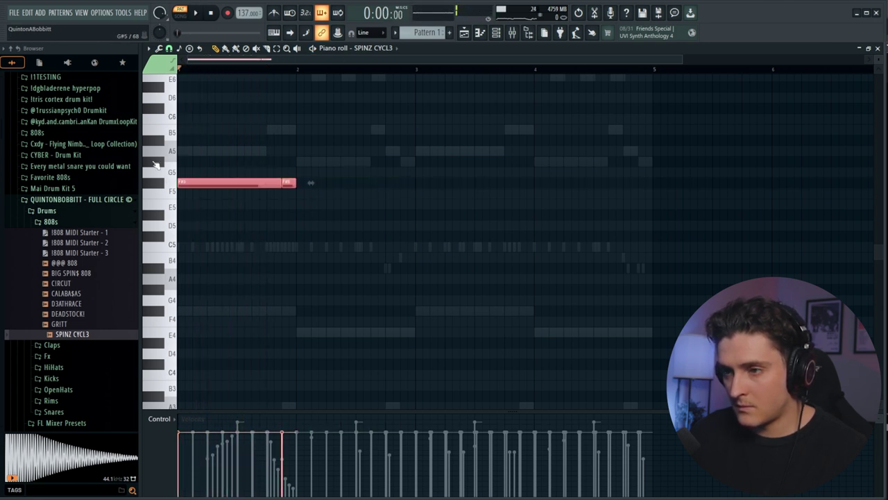
# Step: Copy the bar 1 808 notes to E5 in bar 2, slice the long copy at step 7 and play the loop
pyautogui.moveTo(207, 183); pyautogui.dragTo(327, 325)
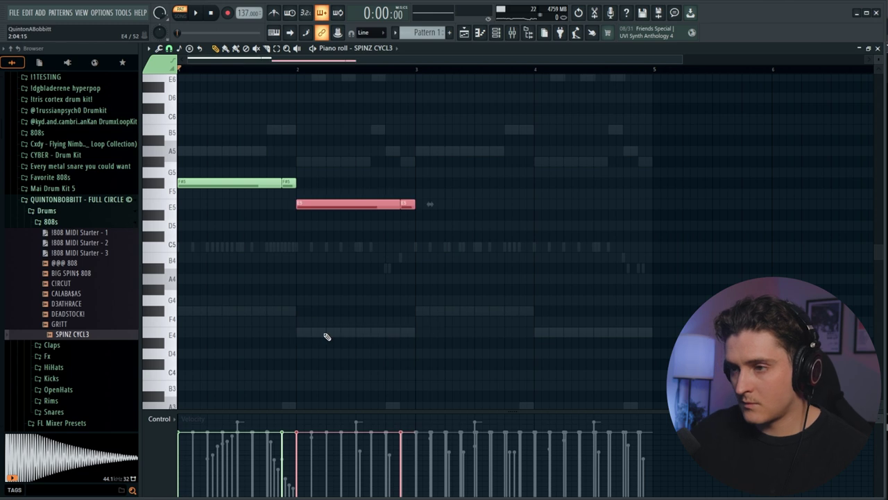
pyautogui.hotkey('ctrl', 'd')
pyautogui.press('c')
pyautogui.moveTo(345, 205); pyautogui.dragTo(352, 257)
pyautogui.press('space')
pyautogui.press('space')
pyautogui.hotkey('ctrl', 'd')
pyautogui.press('p')
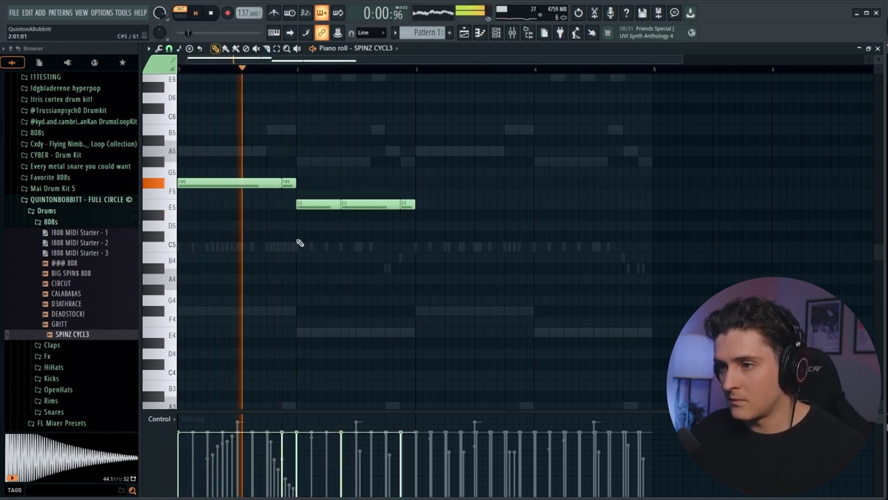
# Step: Slice bar 2's E5 note at step 13, raise the cut piece to E6, and raise bar 1's short last note to F#6
pyautogui.click(387, 206)
pyautogui.press('p')
pyautogui.moveTo(392, 205); pyautogui.dragTo(392, 77)
pyautogui.click(290, 193)
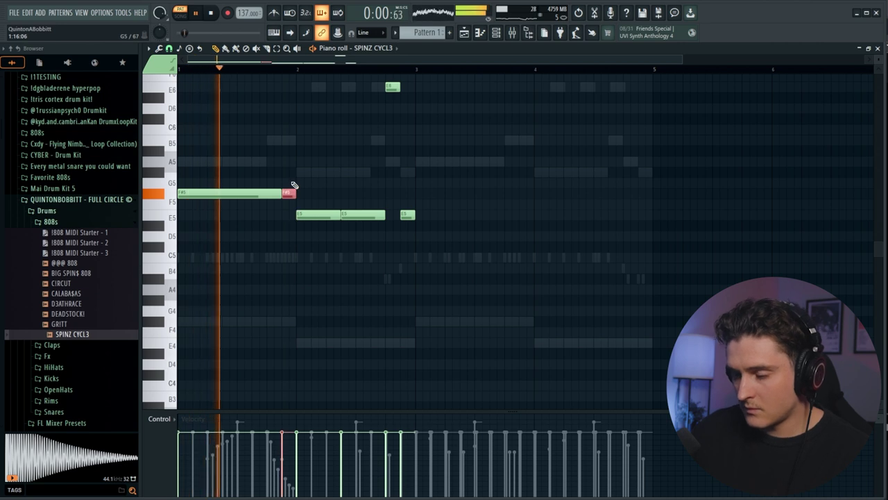
pyautogui.hotkey('ctrl', 'Up')
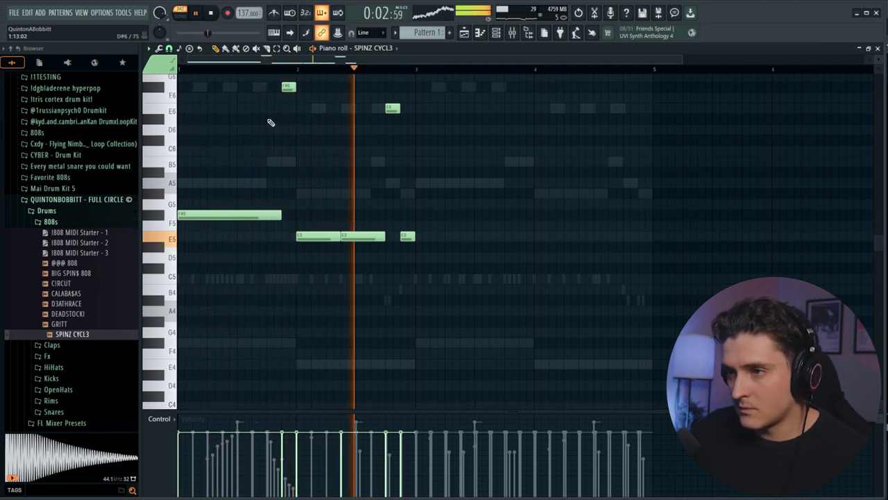
pyautogui.press('space')
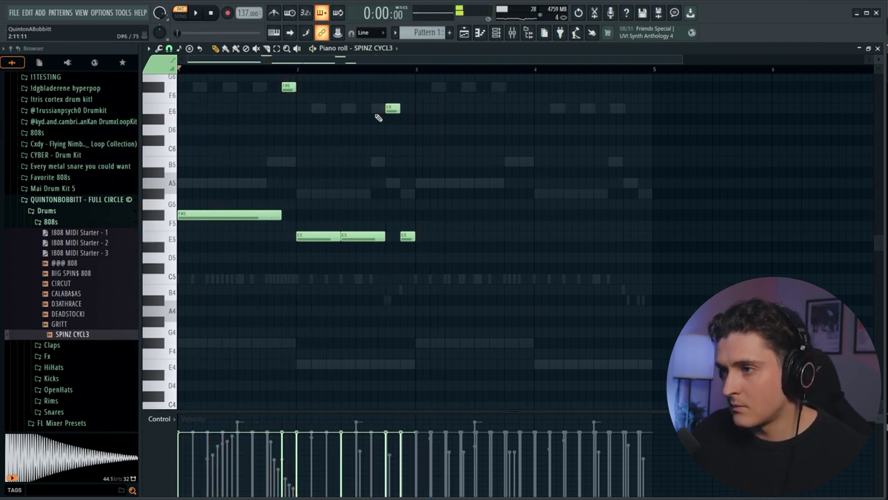
# Step: Duplicate the two-bar 808 pattern into bars 3 and 4 and cut away the first four steps of bar 3's F#5 note
pyautogui.hotkey('ctrl', 'b')
pyautogui.click(446, 218)
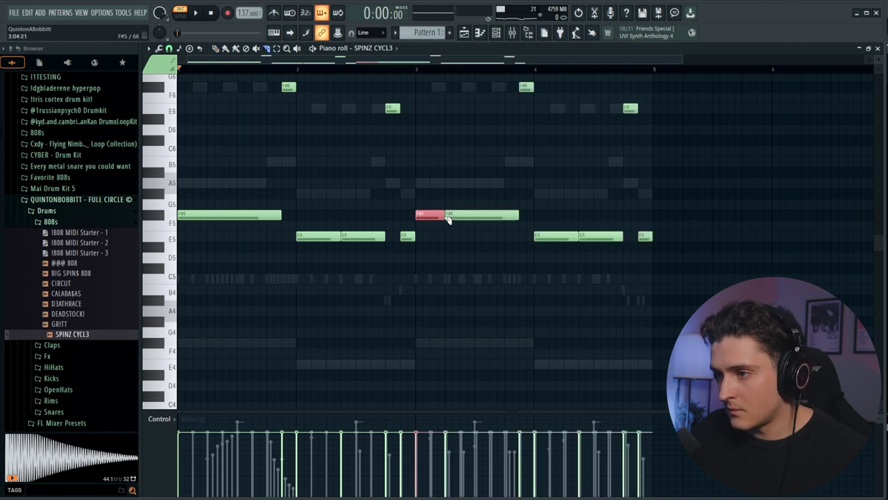
pyautogui.press('space')
pyautogui.press('p')
pyautogui.rightClick(434, 217)
# Step: Check the miscellaneous settings of the SPINZ CYCL3 channel and return to its piano roll
pyautogui.click(495, 34)
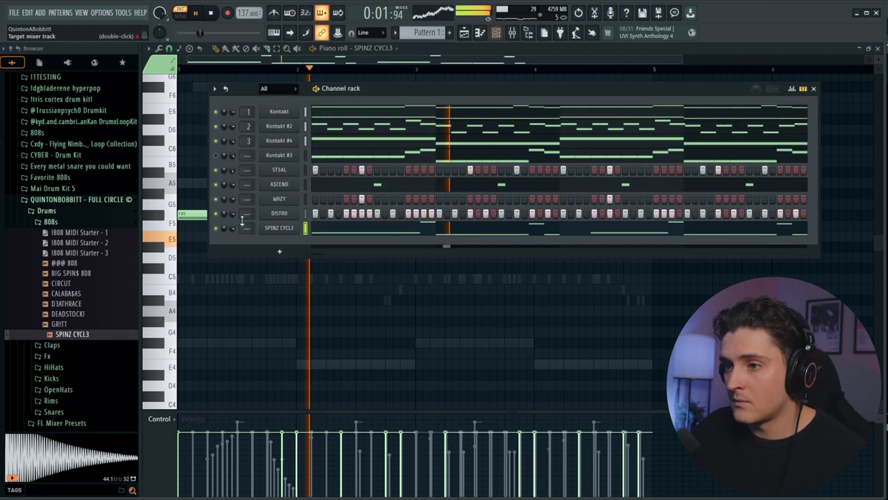
pyautogui.click(279, 228)
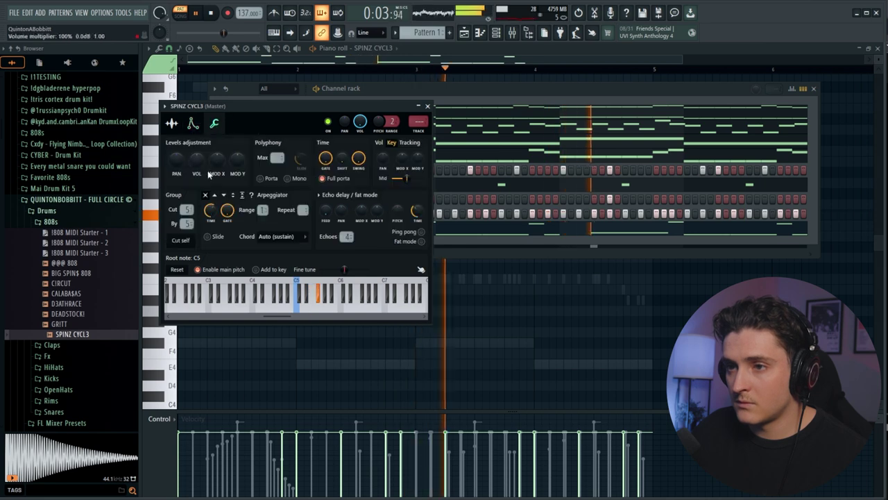
pyautogui.click(427, 106)
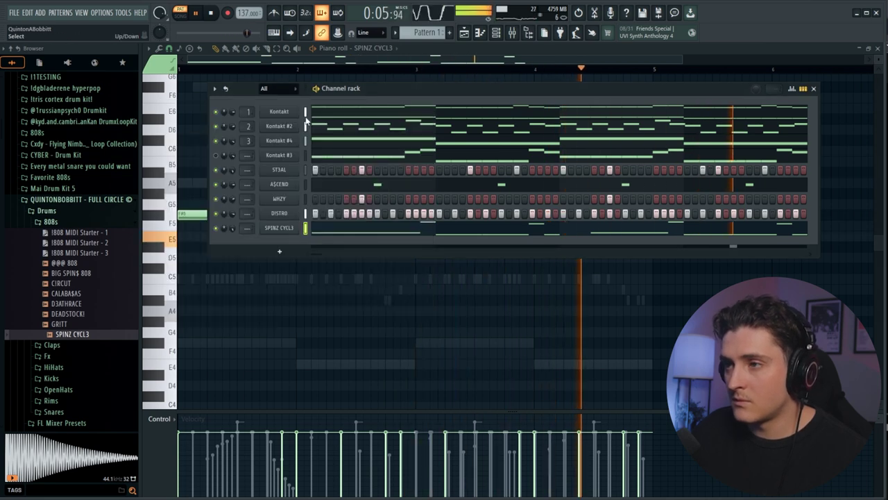
pyautogui.click(269, 230)
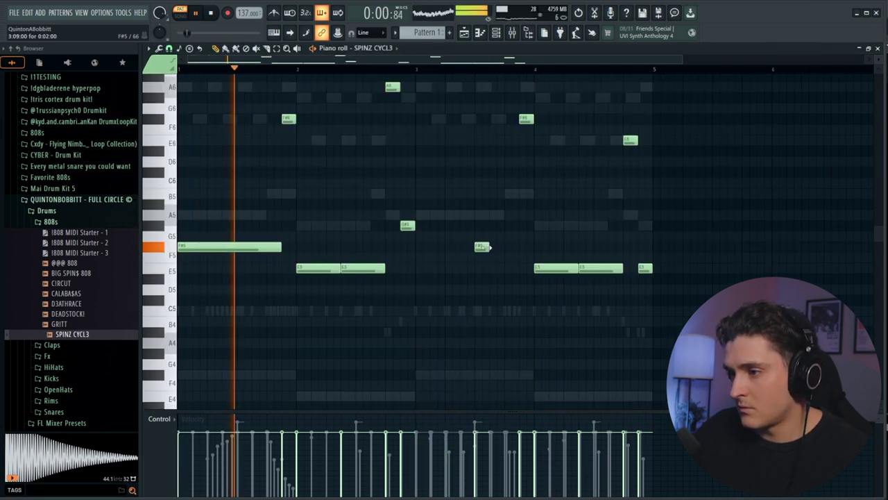
# Step: Redraw the long F#5 808 note from the start of bar 3 after trying later starting points during playback
pyautogui.moveTo(488, 248); pyautogui.dragTo(519, 248)
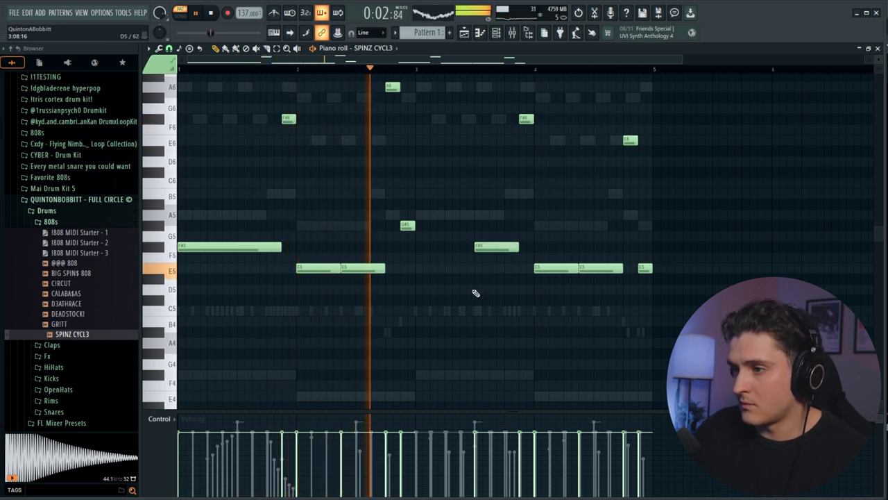
pyautogui.moveTo(485, 249); pyautogui.dragTo(518, 247)
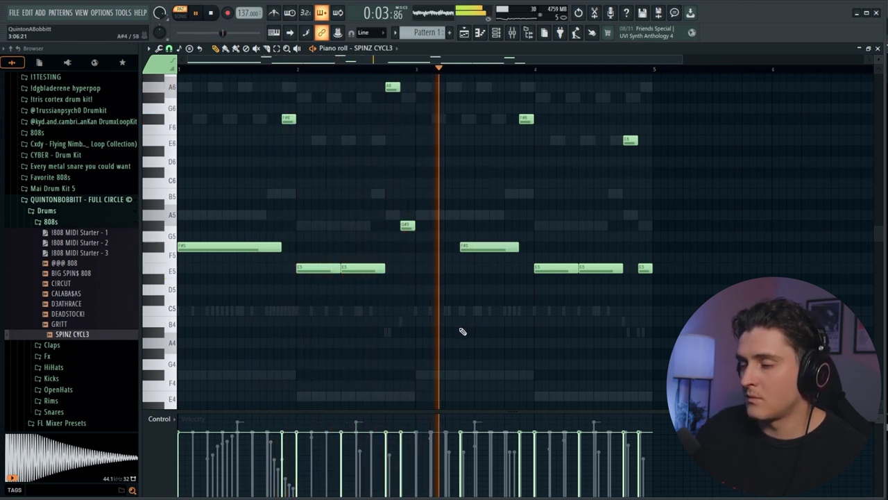
pyautogui.moveTo(479, 249); pyautogui.dragTo(436, 249)
pyautogui.rightClick(435, 250)
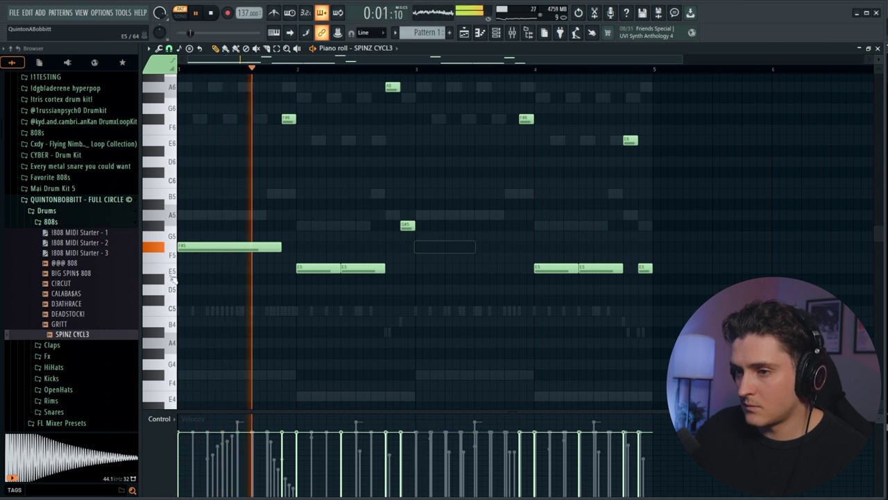
pyautogui.click(416, 249)
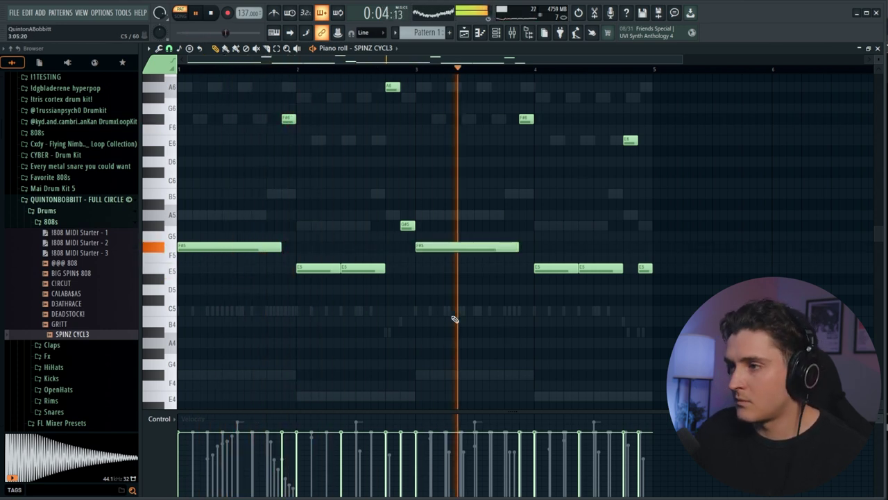
pyautogui.scroll(-2, 380, 73)
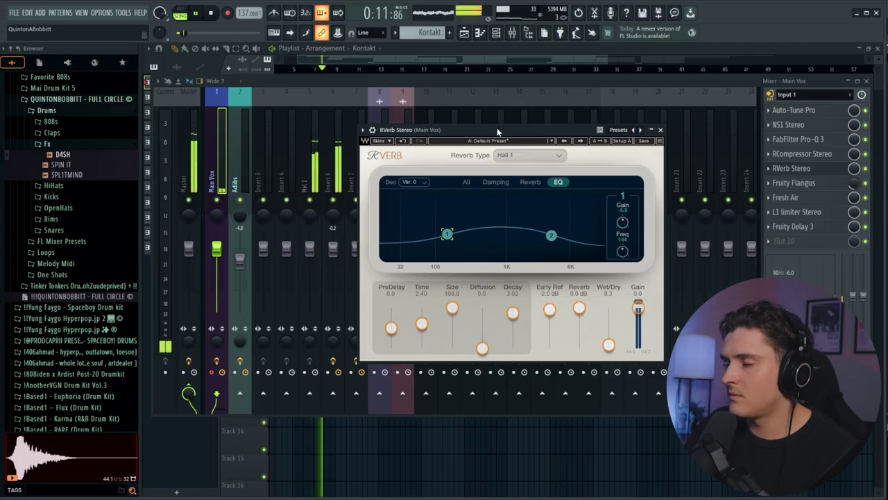
# Step: Close the Main Vox track's RVerb Stereo window and the mixer, and replay the arrangement leading into bar 9
pyautogui.click(497, 130)
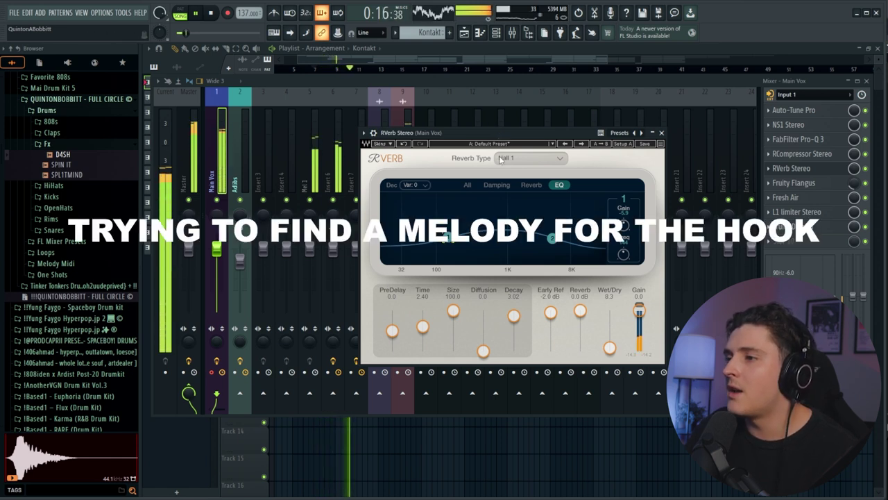
pyautogui.click(662, 132)
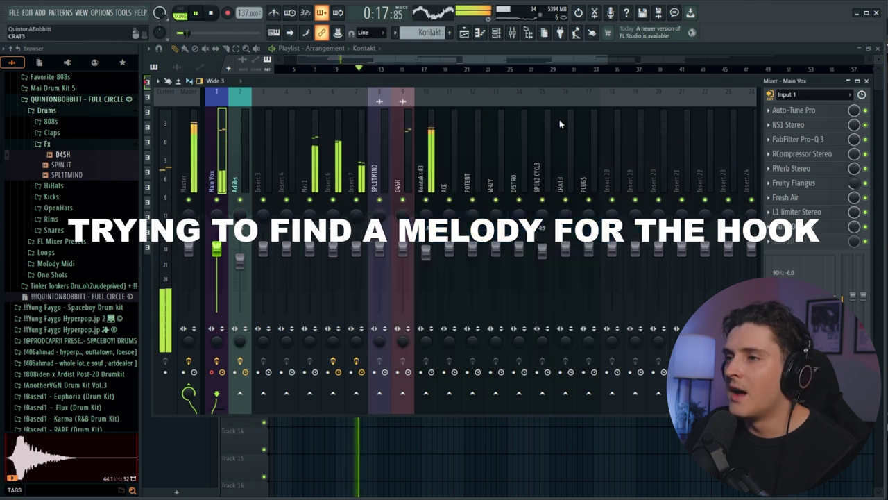
pyautogui.click(375, 65)
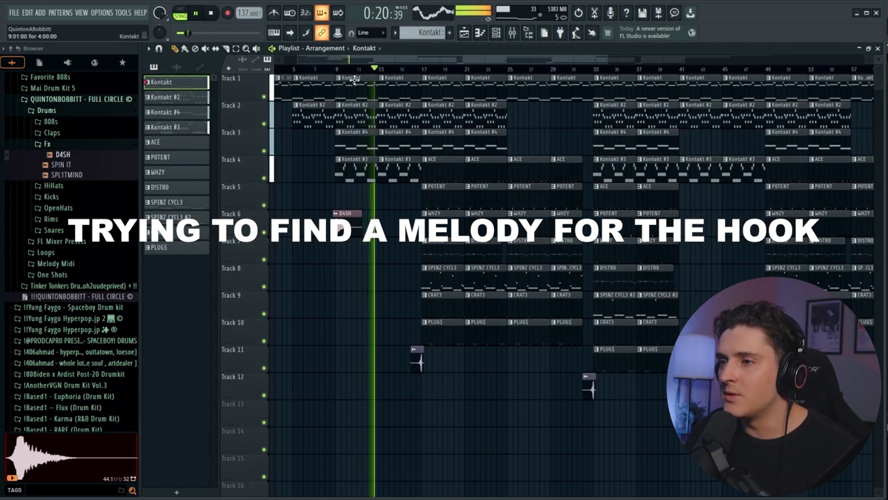
pyautogui.press('space')
pyautogui.press('space')
pyautogui.scroll(2, 337, 73)
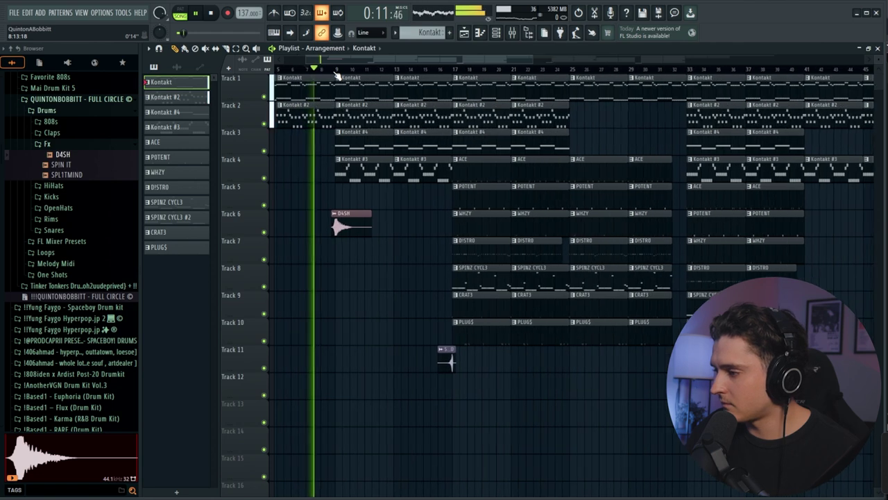
pyautogui.scroll(2, 343, 62)
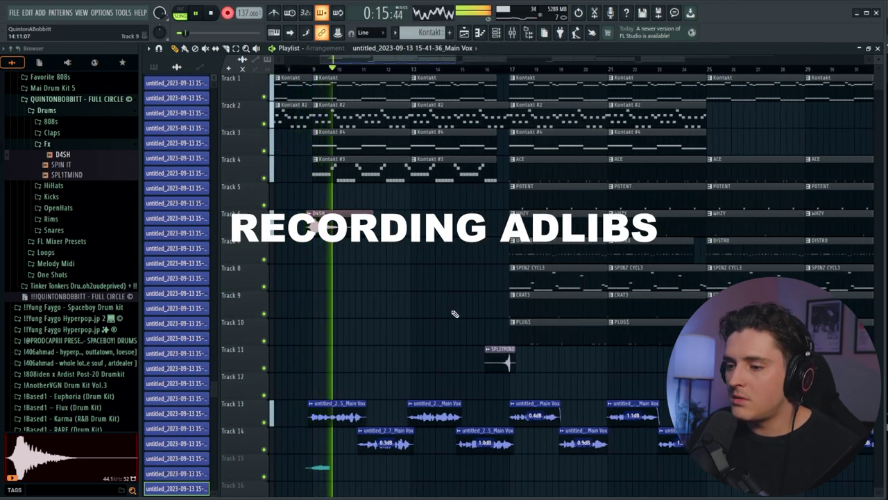
# Step: Mute the juiced main and juiced adlibs clips on tracks 17 and 18 of the playlist
pyautogui.scroll(-2, 451, 309)
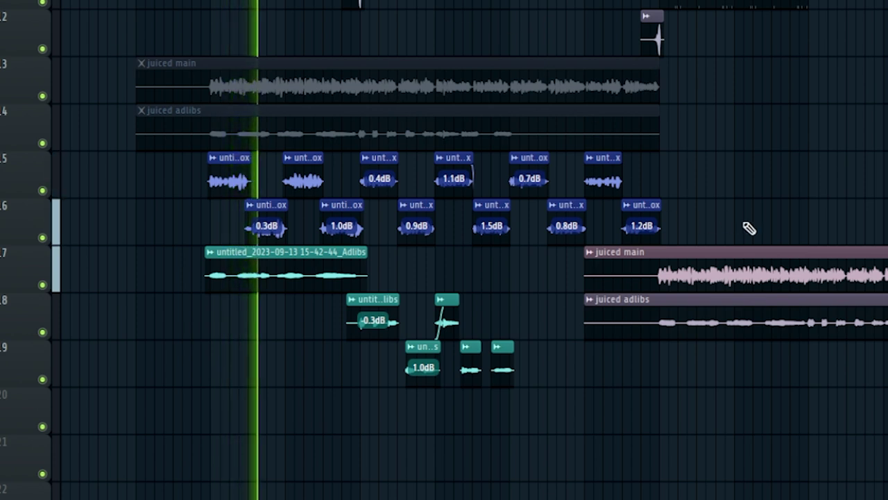
pyautogui.press('t')
pyautogui.click(765, 317)
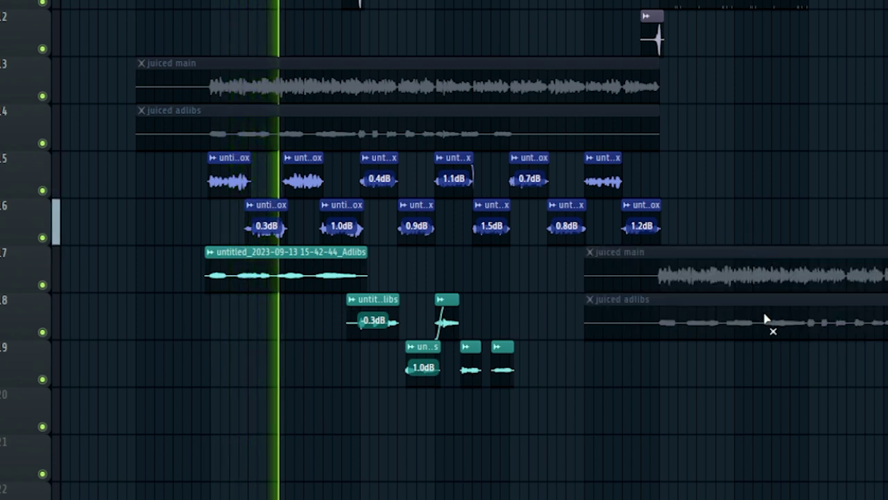
pyautogui.press('p')
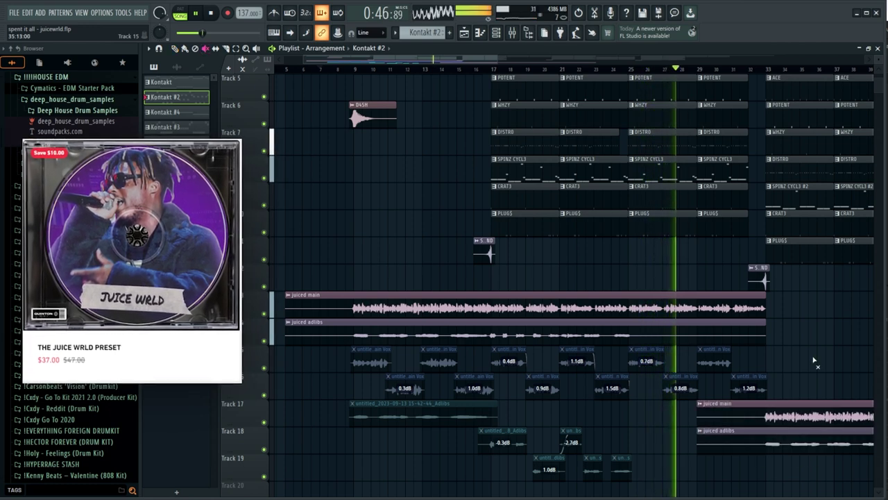
pyautogui.moveTo(357, 61); pyautogui.dragTo(470, 61)
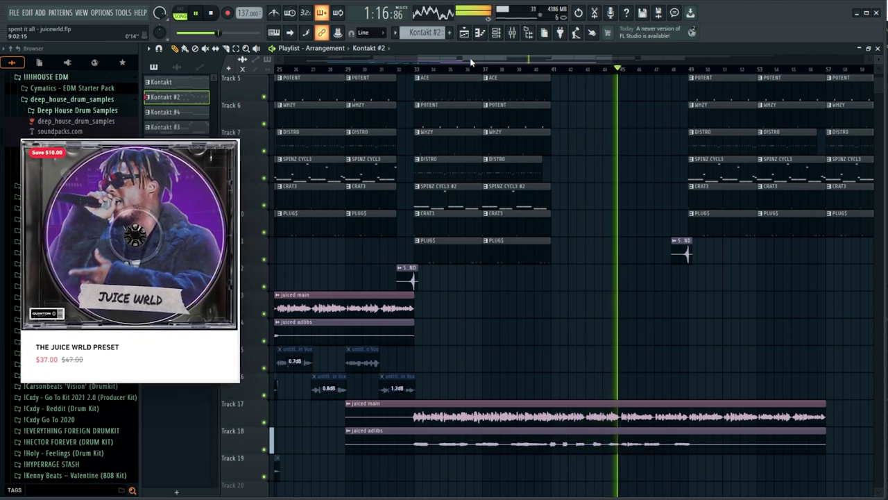
pyautogui.moveTo(470, 57); pyautogui.dragTo(525, 55)
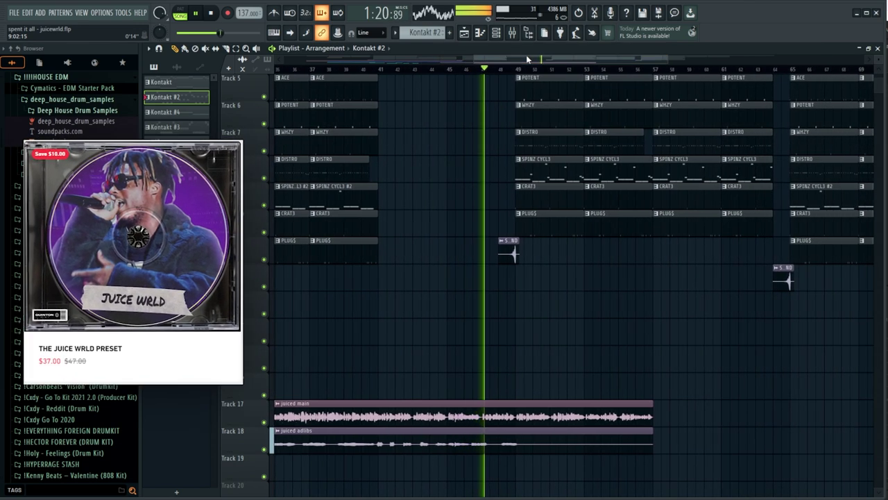